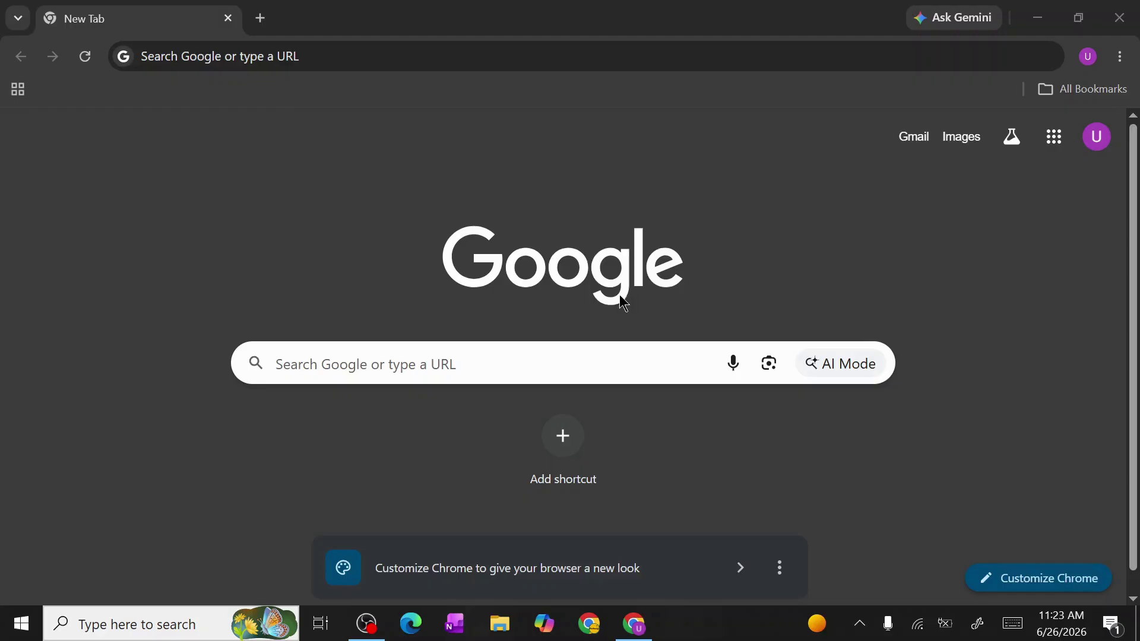
Search for pmdc and open the Pakistan Medical and Dental Council website
click(294, 70)
text(pmdc)
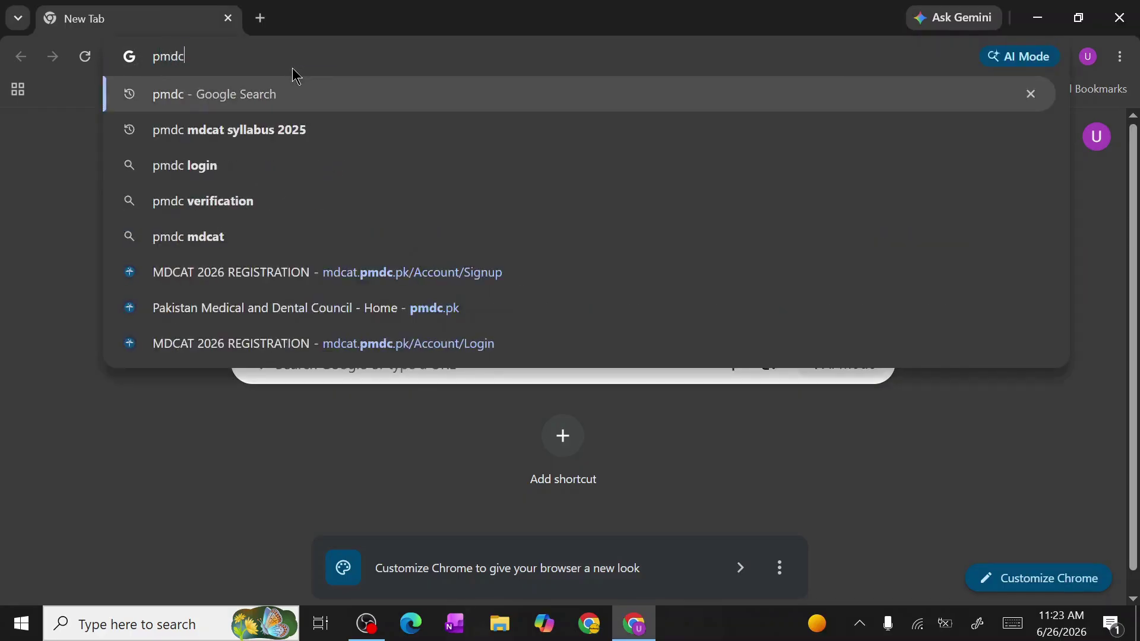
key(Return)
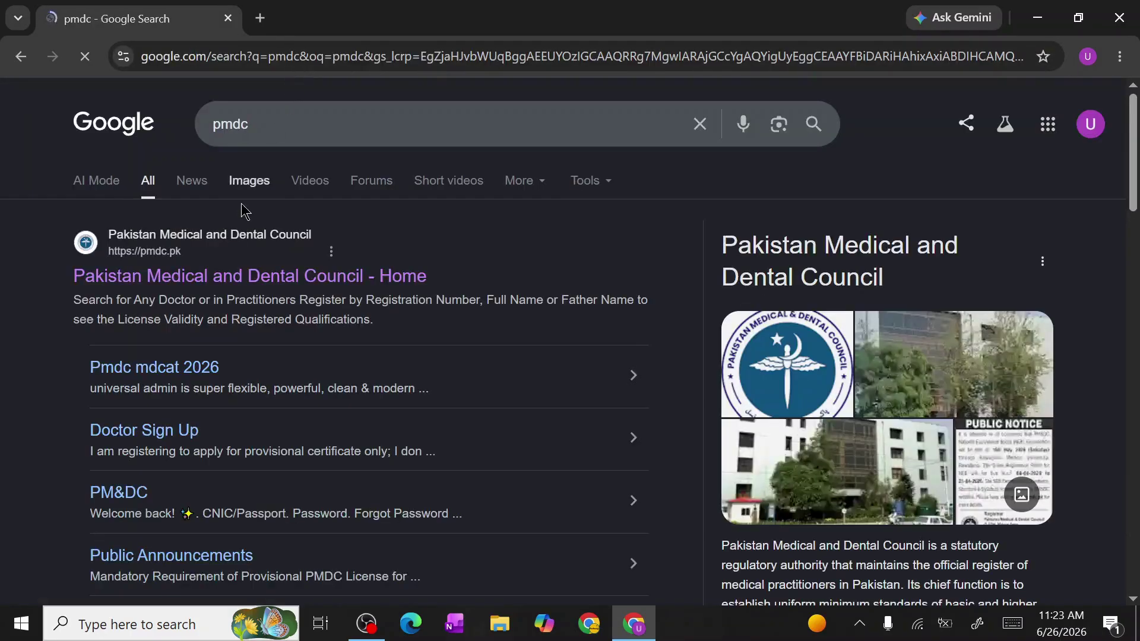
click(214, 278)
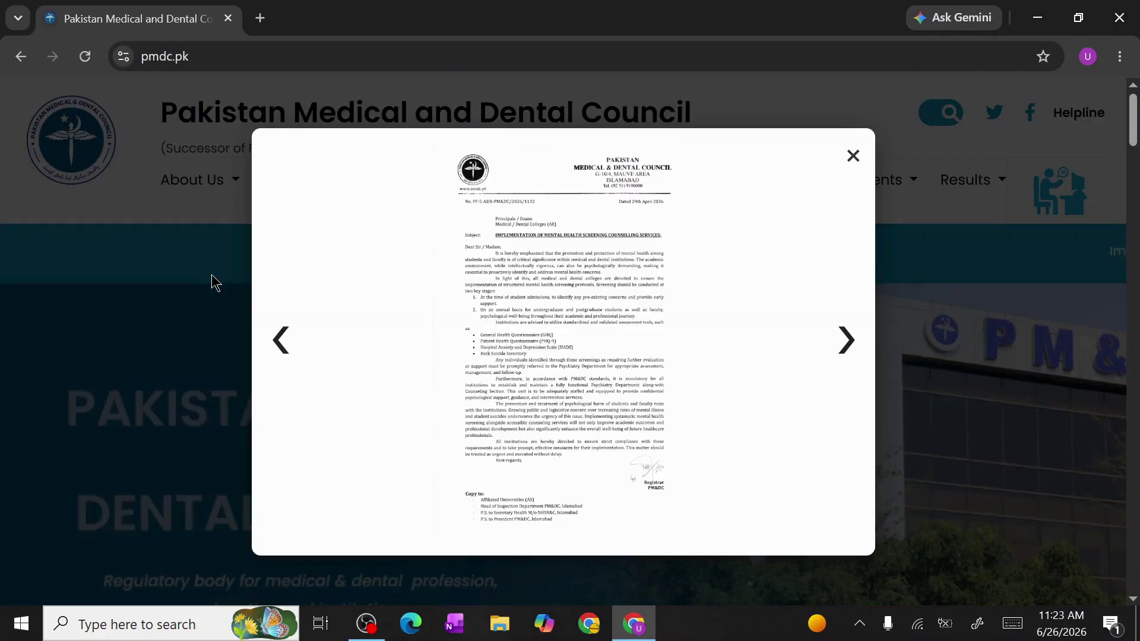
Close the announcement popup and scroll down to the Exam Registration section
click(849, 155)
scroll(350, 336, down, 10)
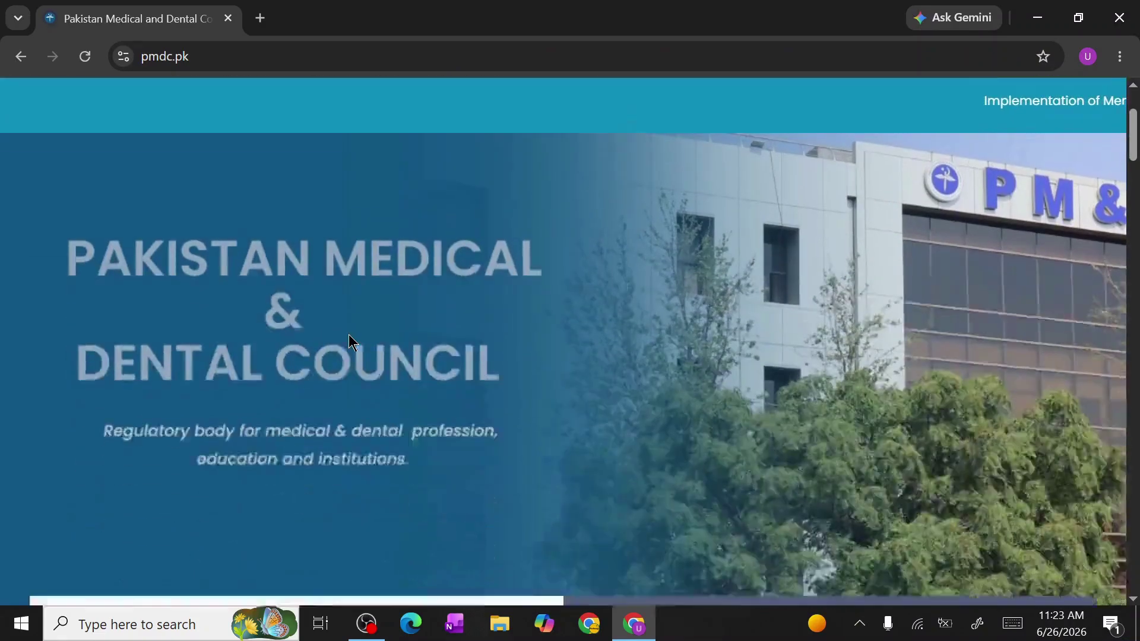
scroll(348, 333, down, 2)
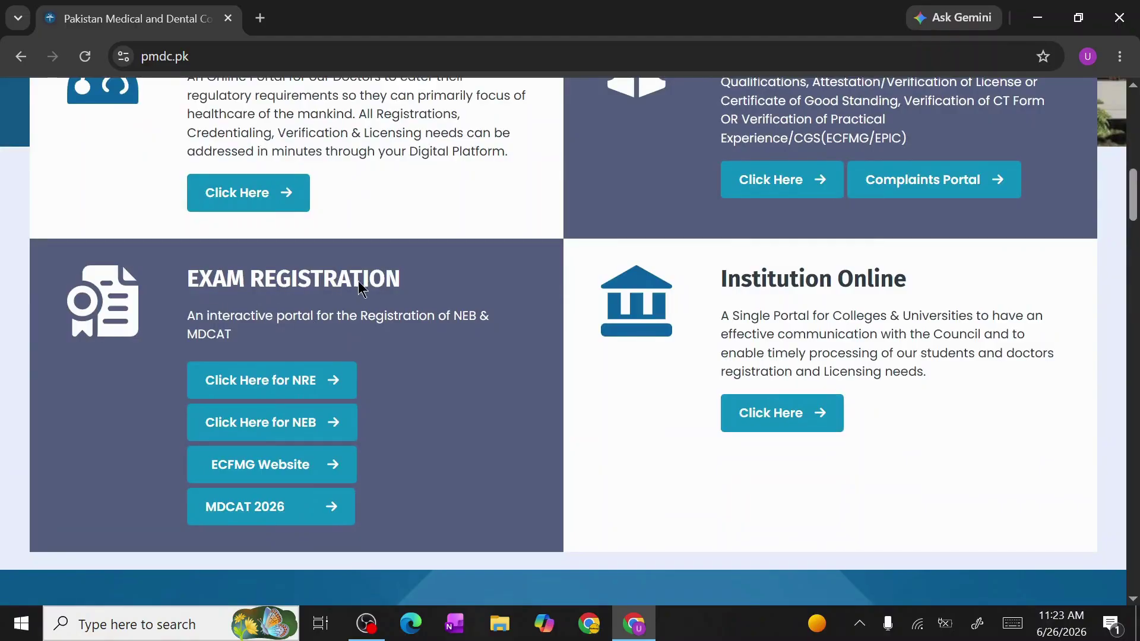
scroll(373, 291, down, 1)
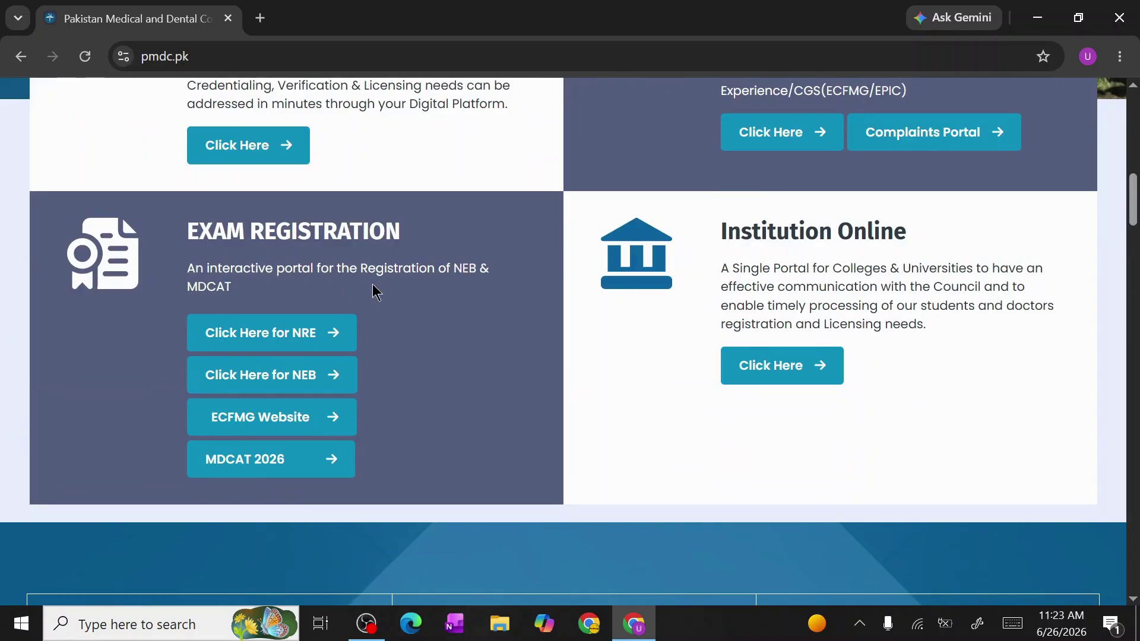
Open the MDCAT 2026 registration login page at mdcat.pmdc.pk in a new tab
click(331, 467)
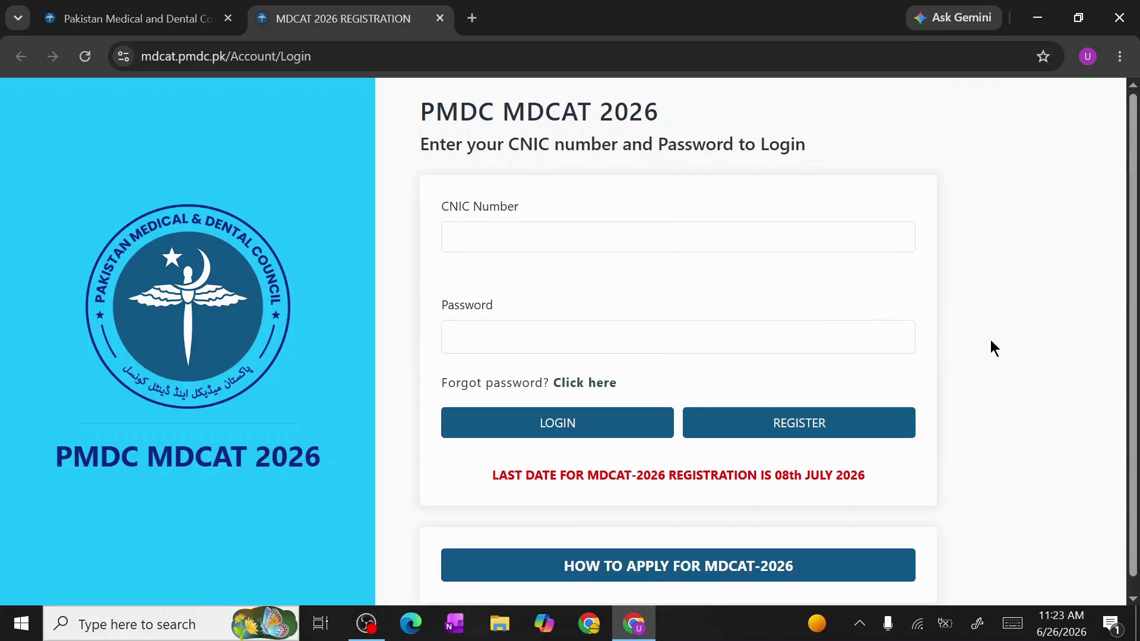
scroll(650, 461, down, 1)
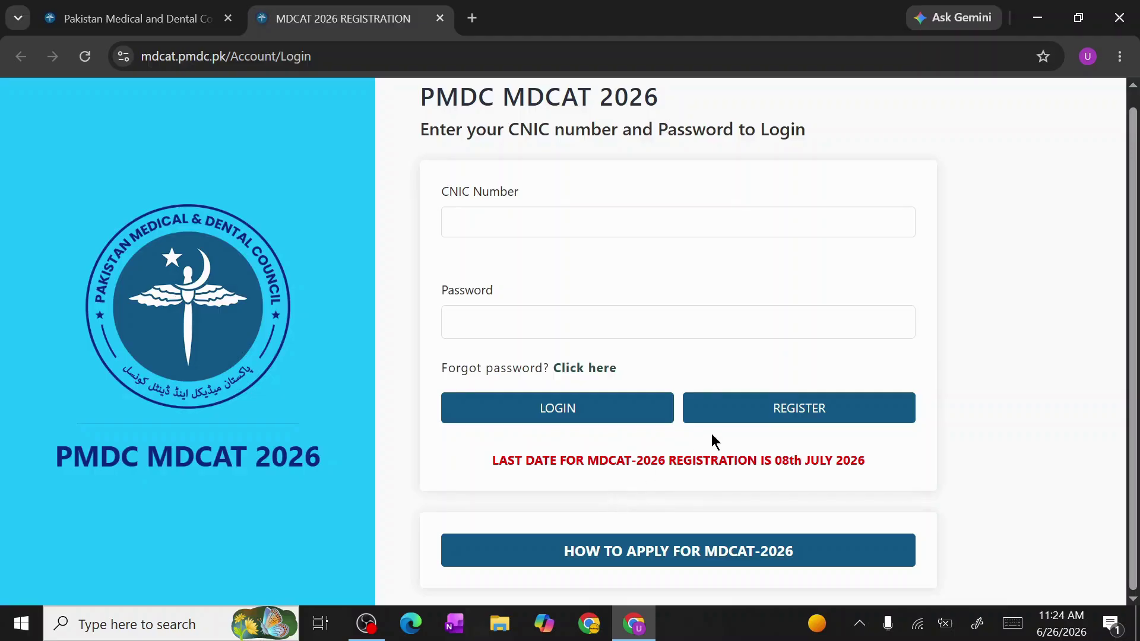
Open the REGISTER account creation form
click(730, 411)
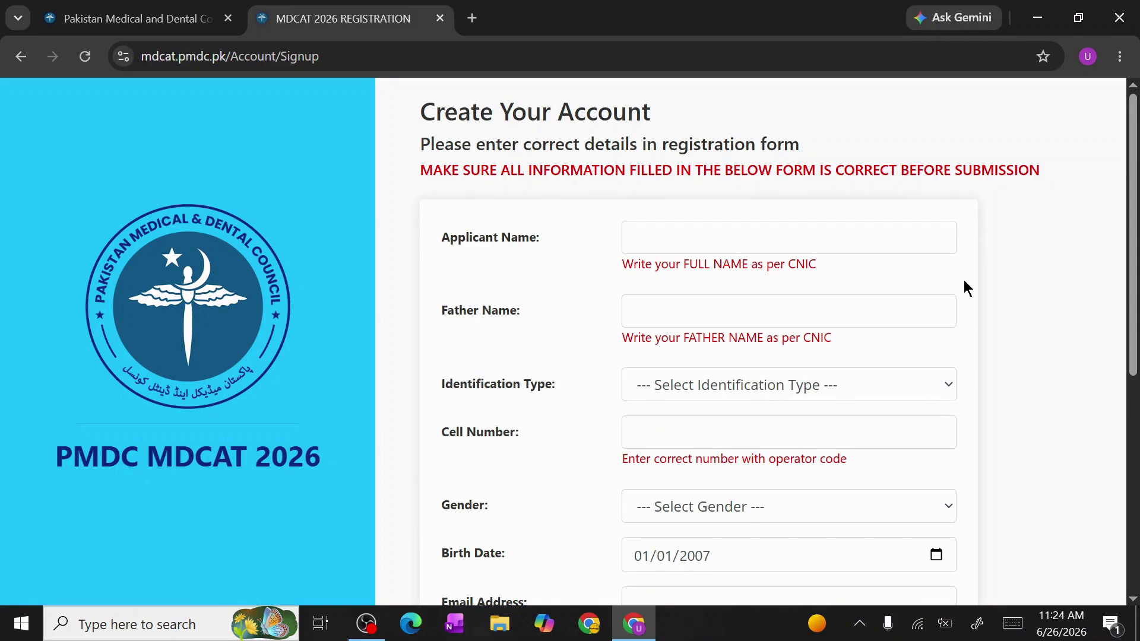
scroll(965, 282, down, 6)
scroll(964, 281, up, 5)
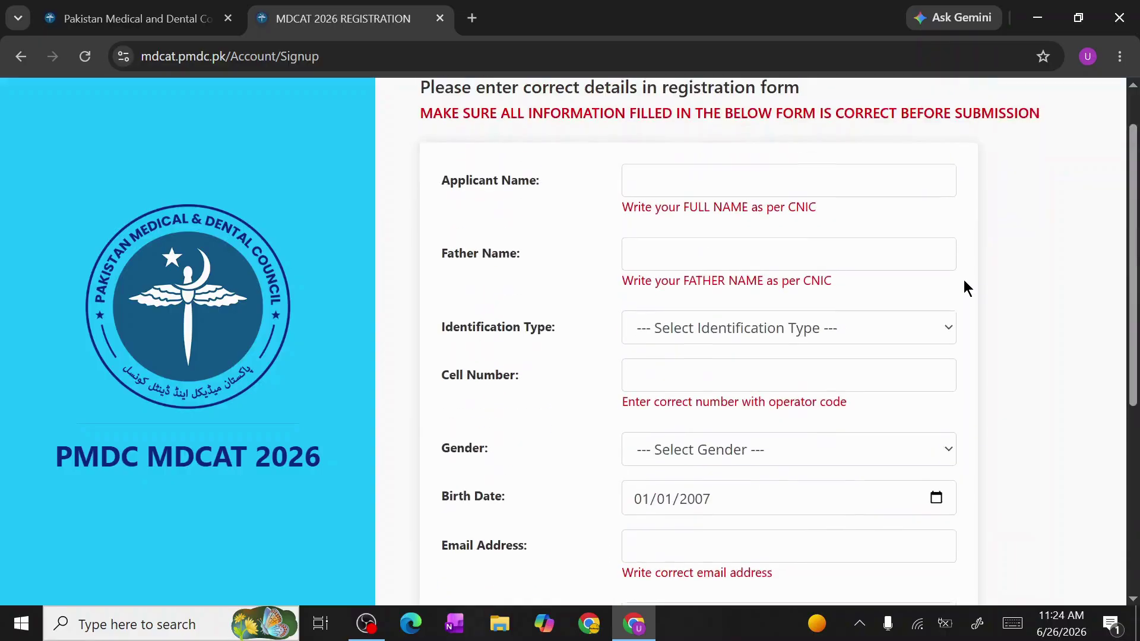
scroll(965, 285, up, 1)
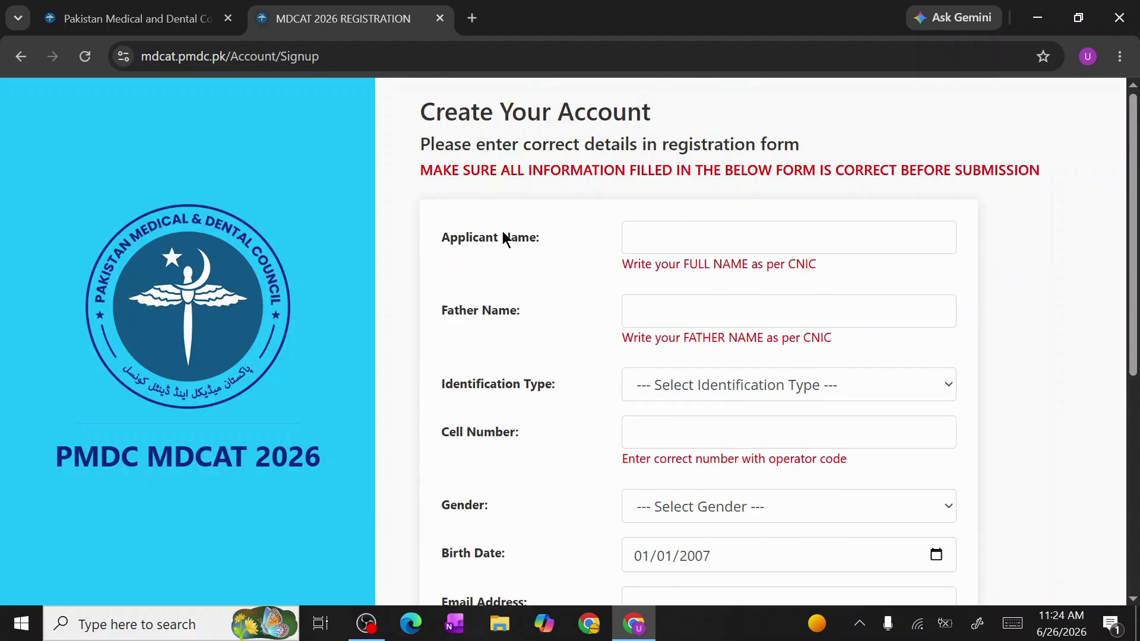
Enter the applicant's full name in uppercase capitals in the Applicant Name field
click(659, 236)
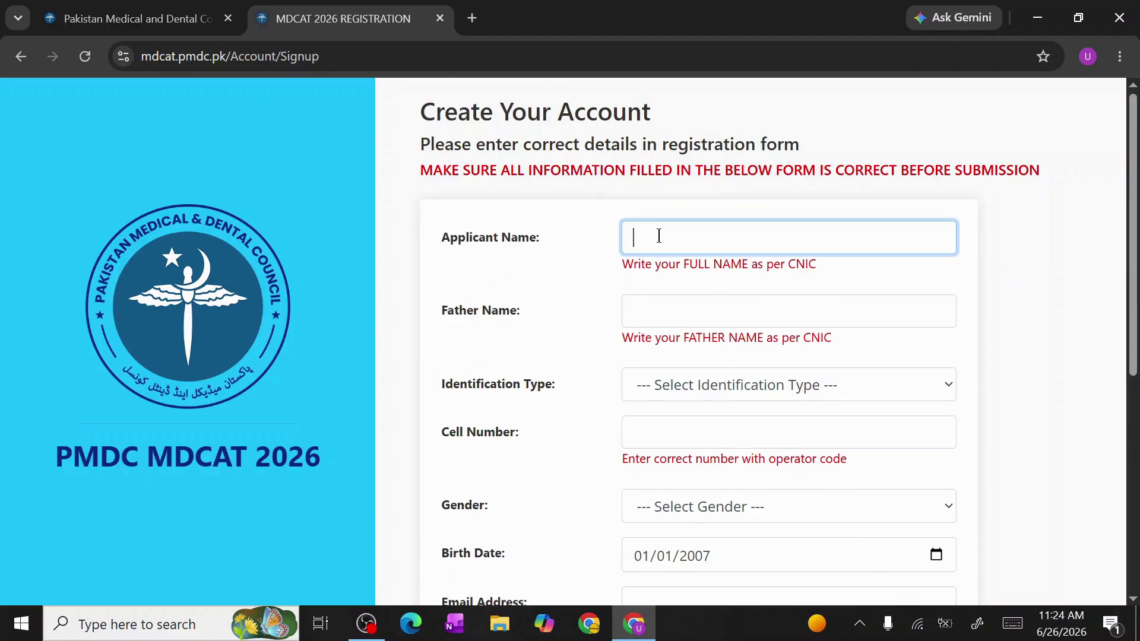
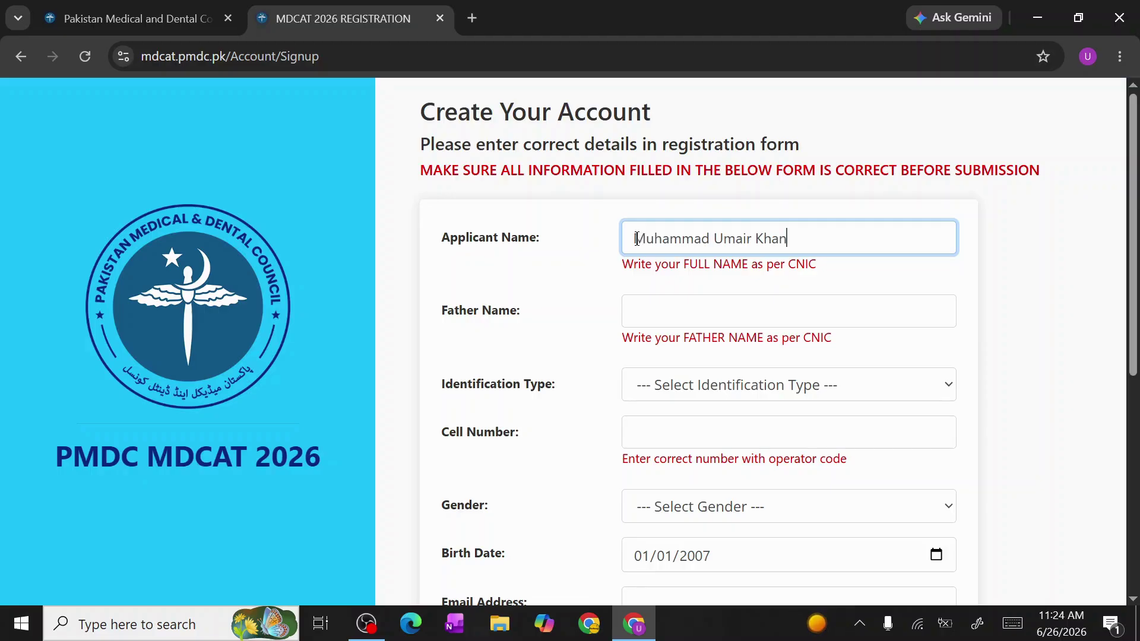
drag(634, 237, 822, 238)
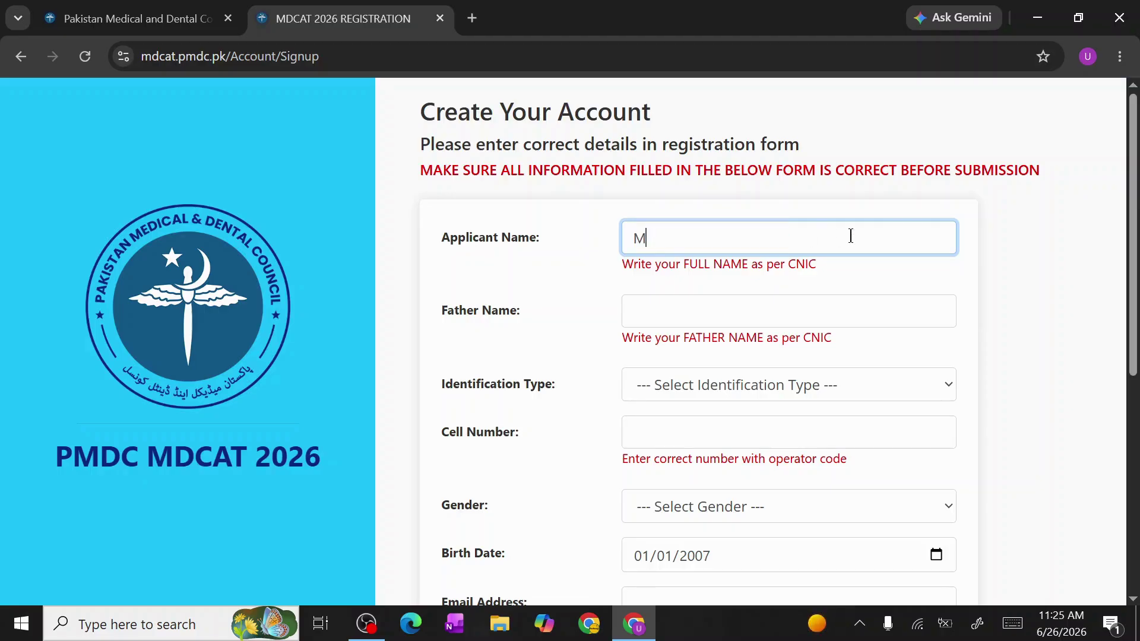
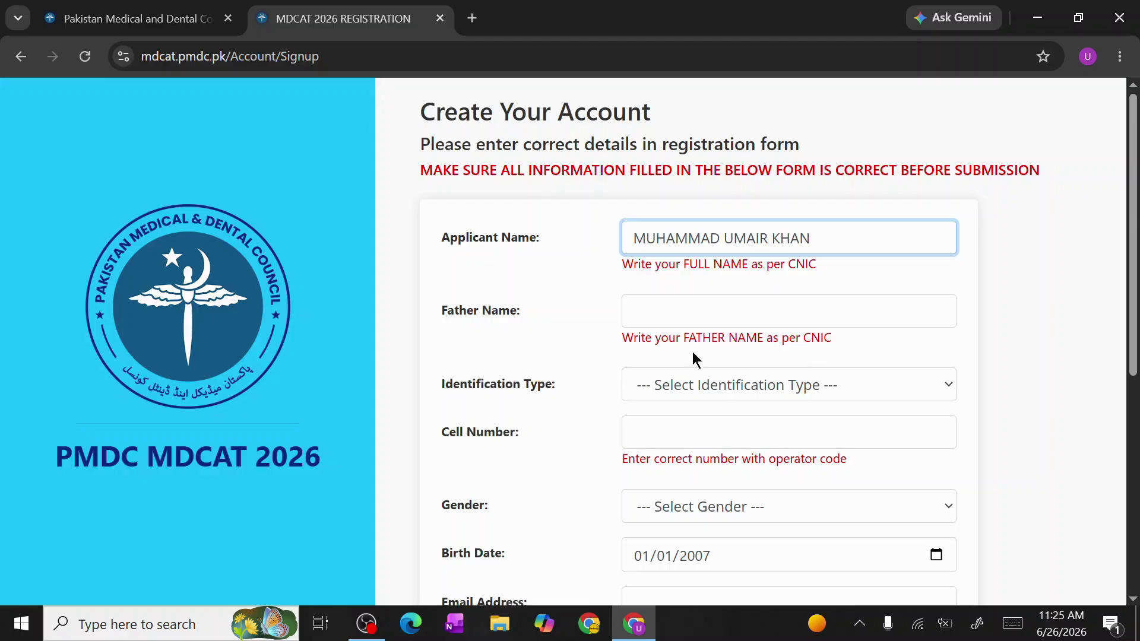
scroll(666, 362, down, 1)
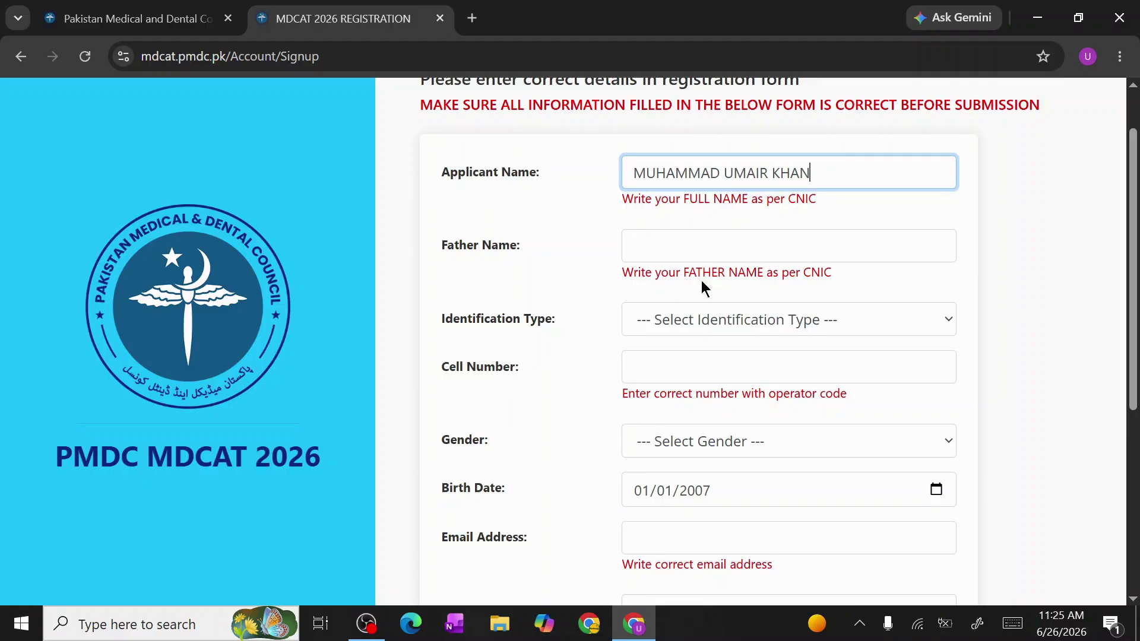
Choose CNIC as the identification type, leaving the CNIC number blank for now
click(664, 256)
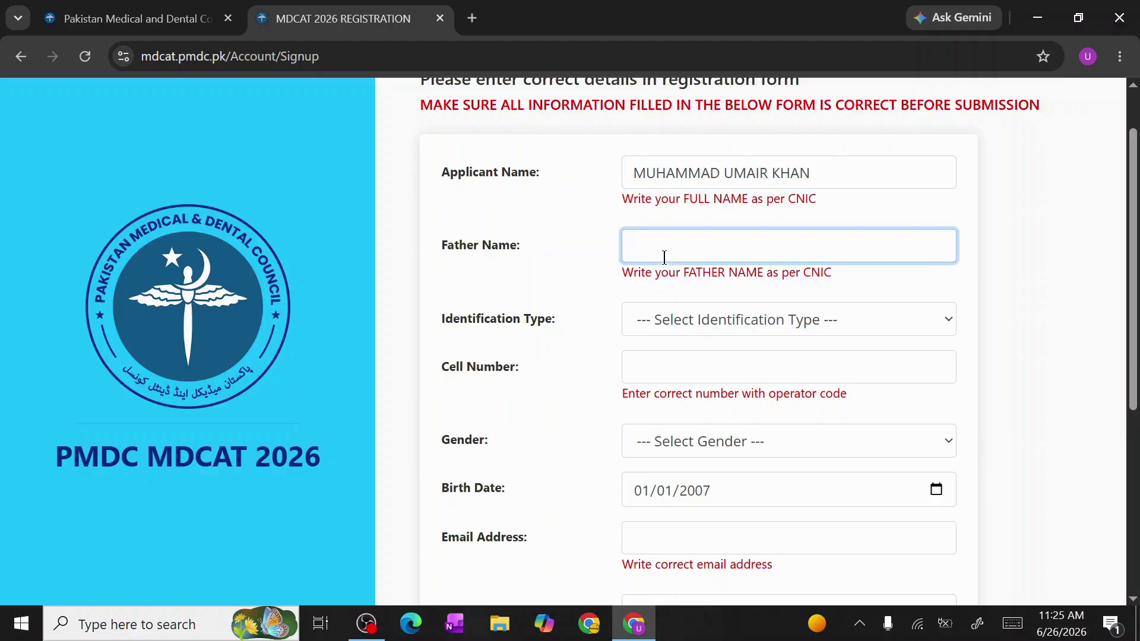
scroll(664, 256, down, 2)
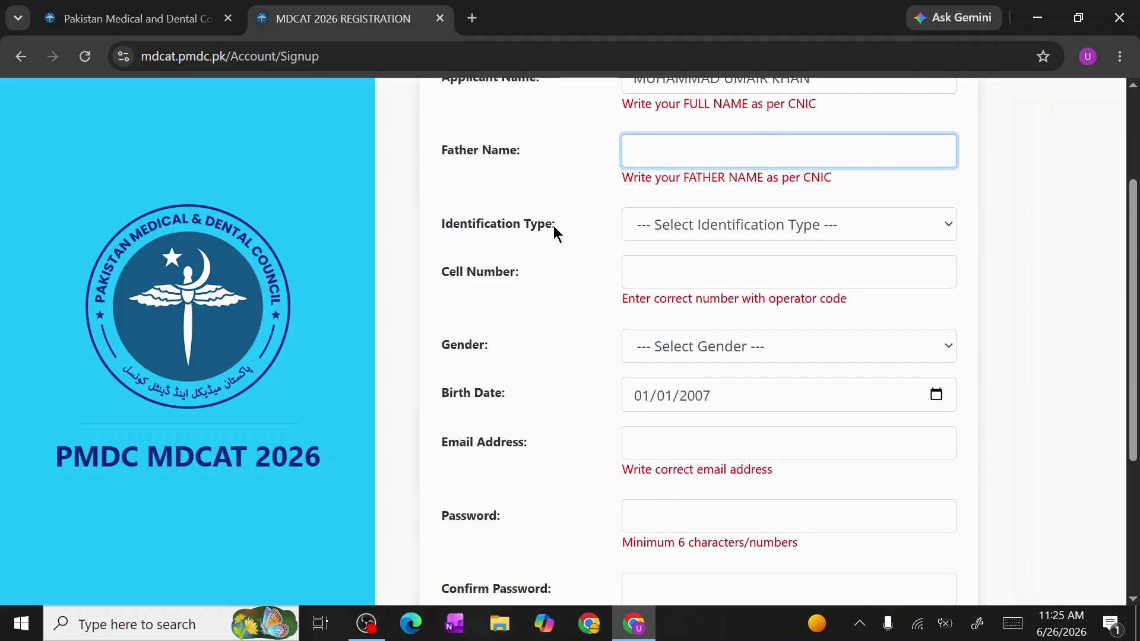
click(664, 226)
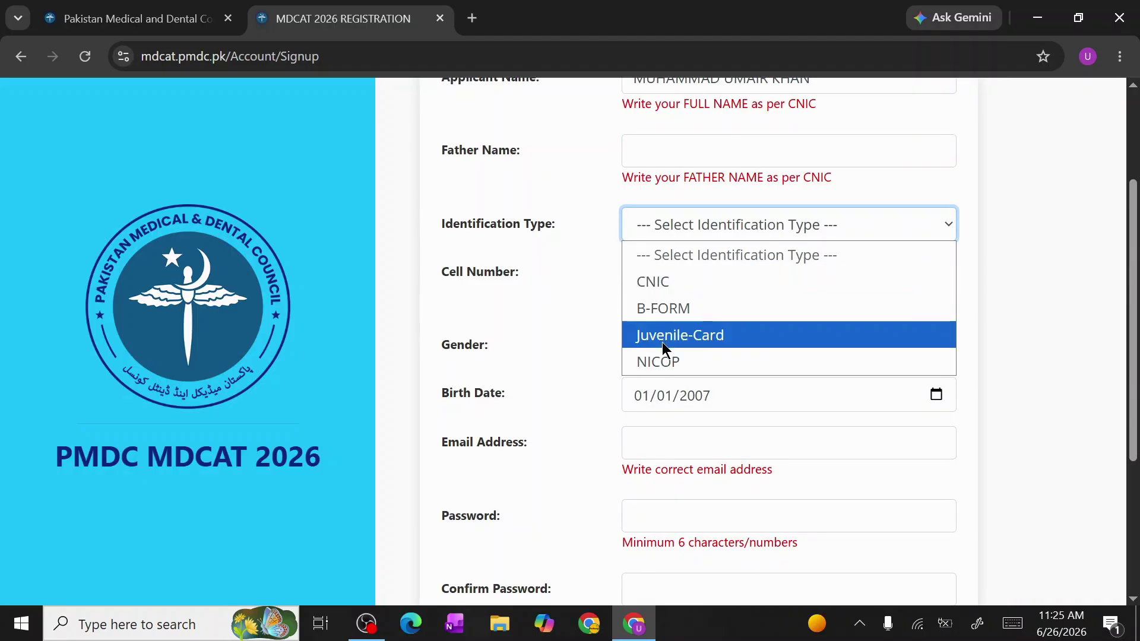
click(665, 293)
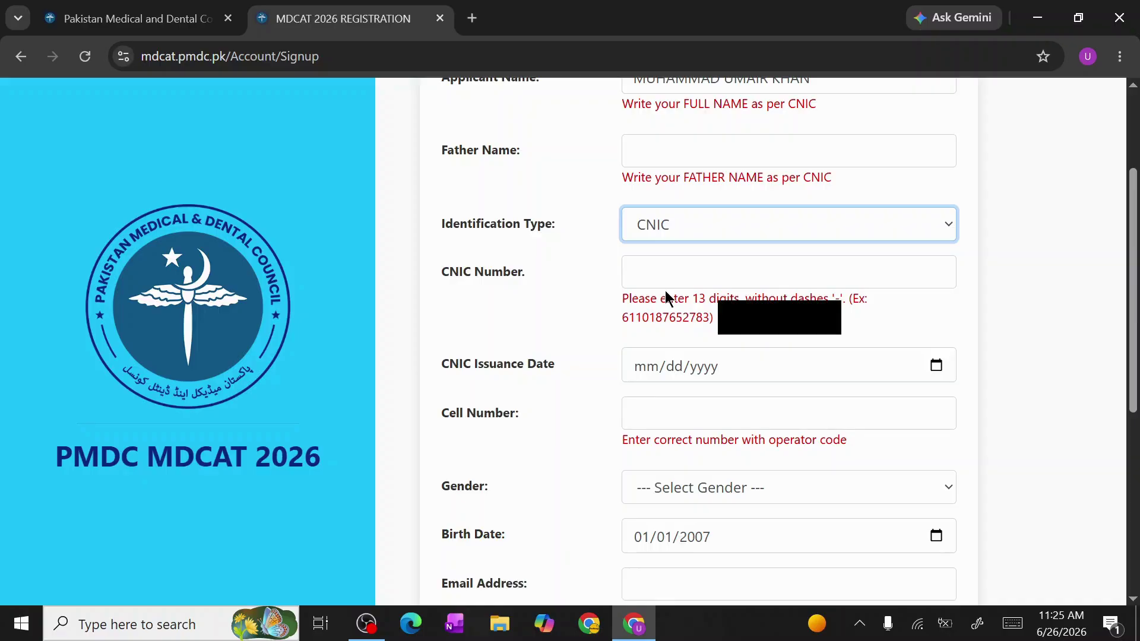
click(680, 267)
click(594, 306)
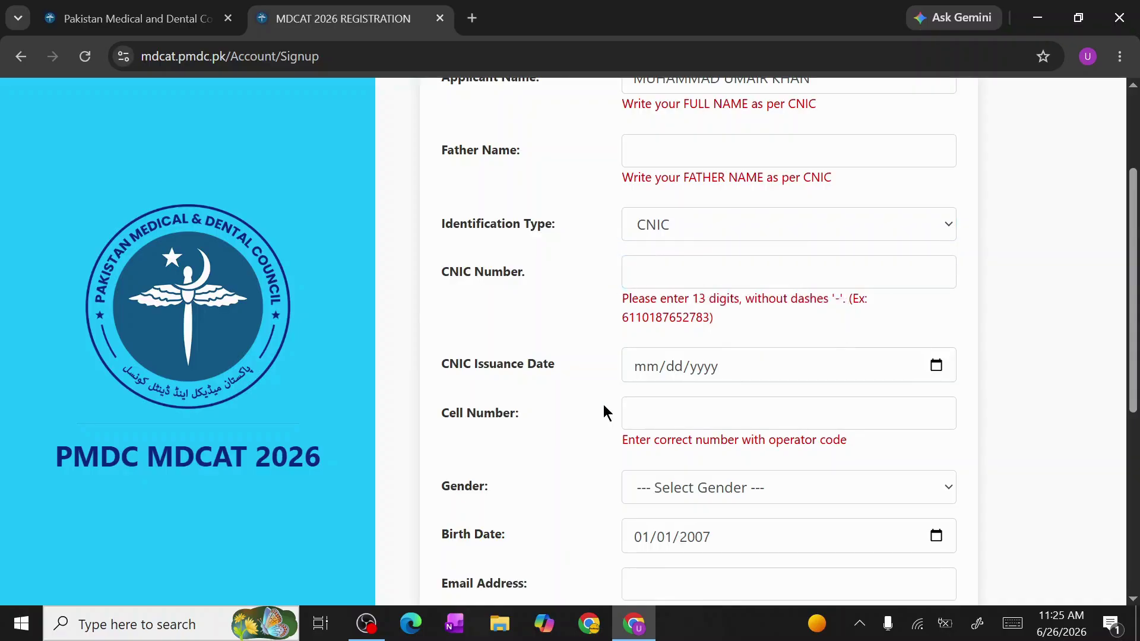
Skip the CNIC issuance date and move down to the Cell Number field
scroll(598, 394, down, 1)
click(701, 291)
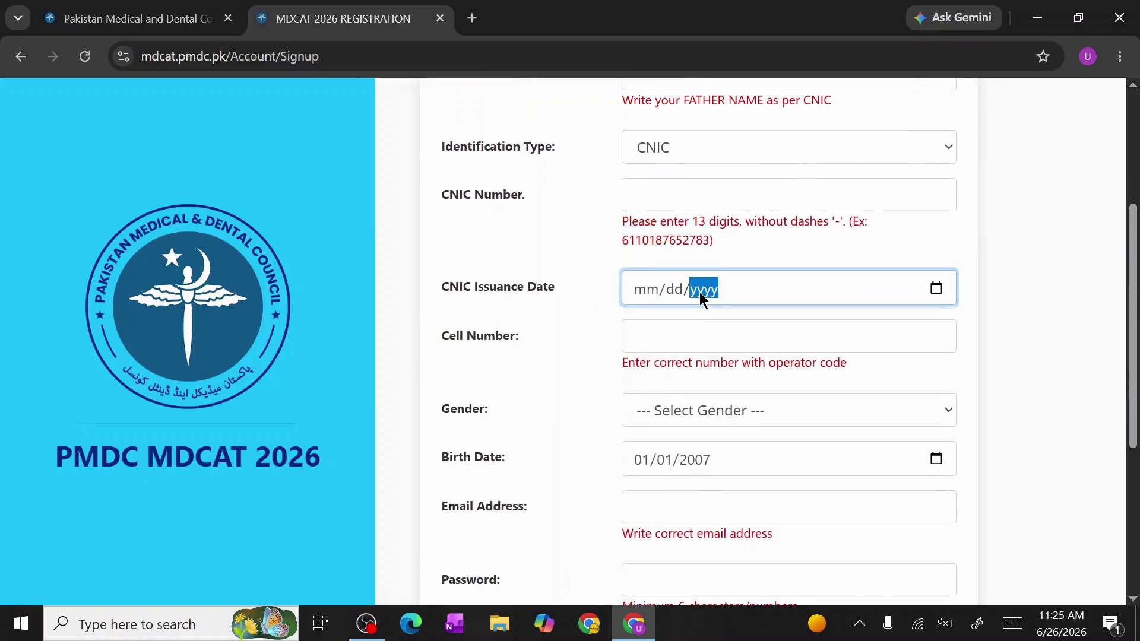
click(536, 325)
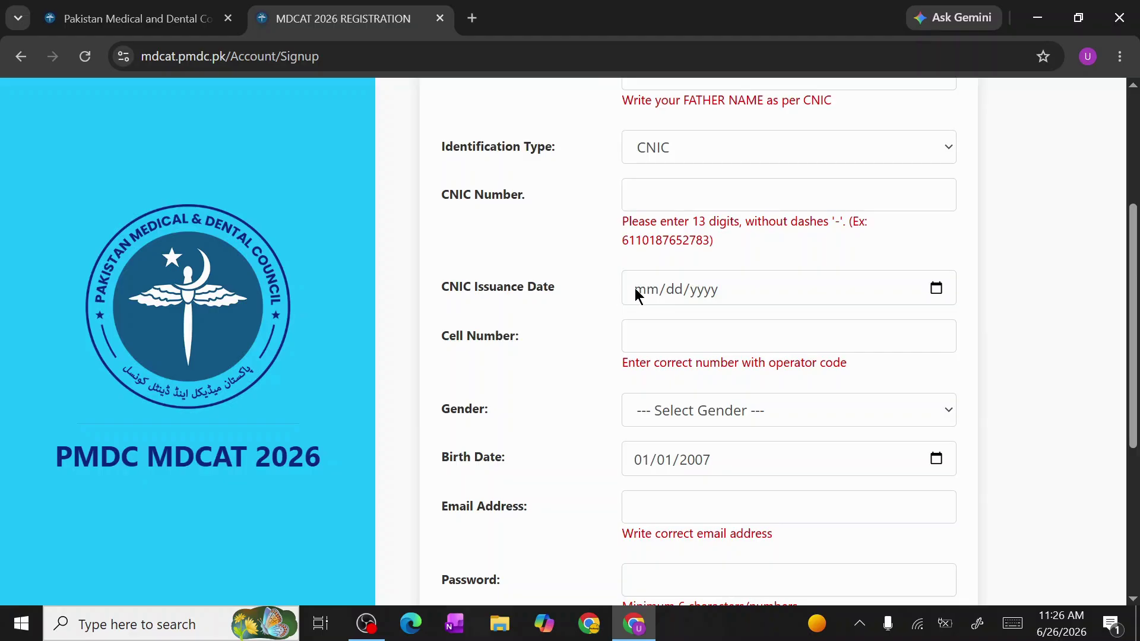
scroll(578, 291, down, 1)
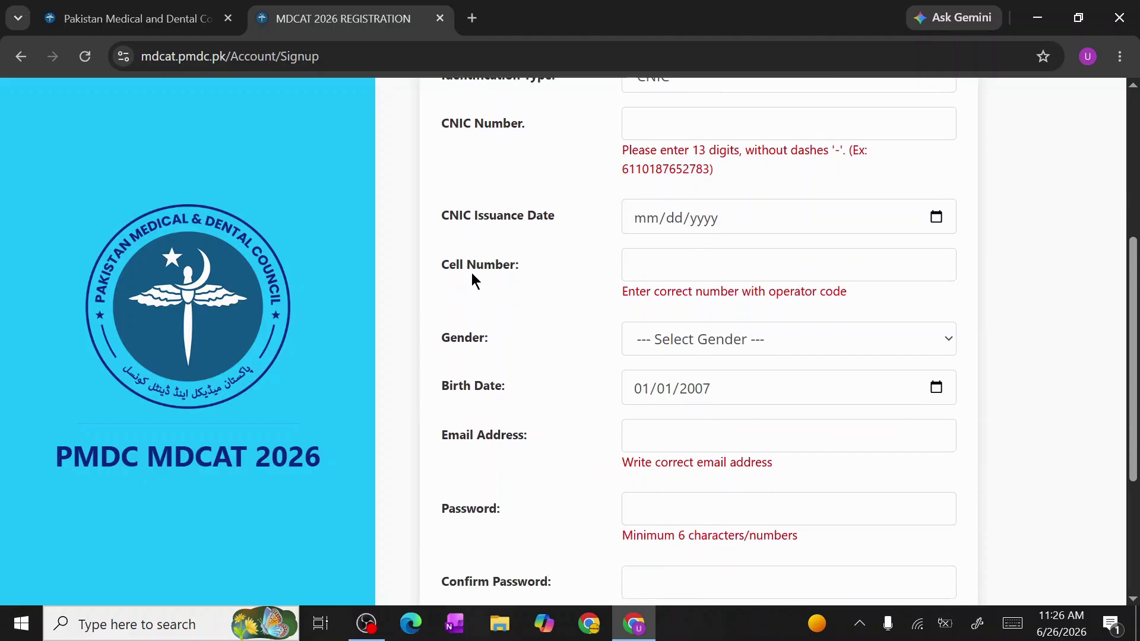
click(644, 258)
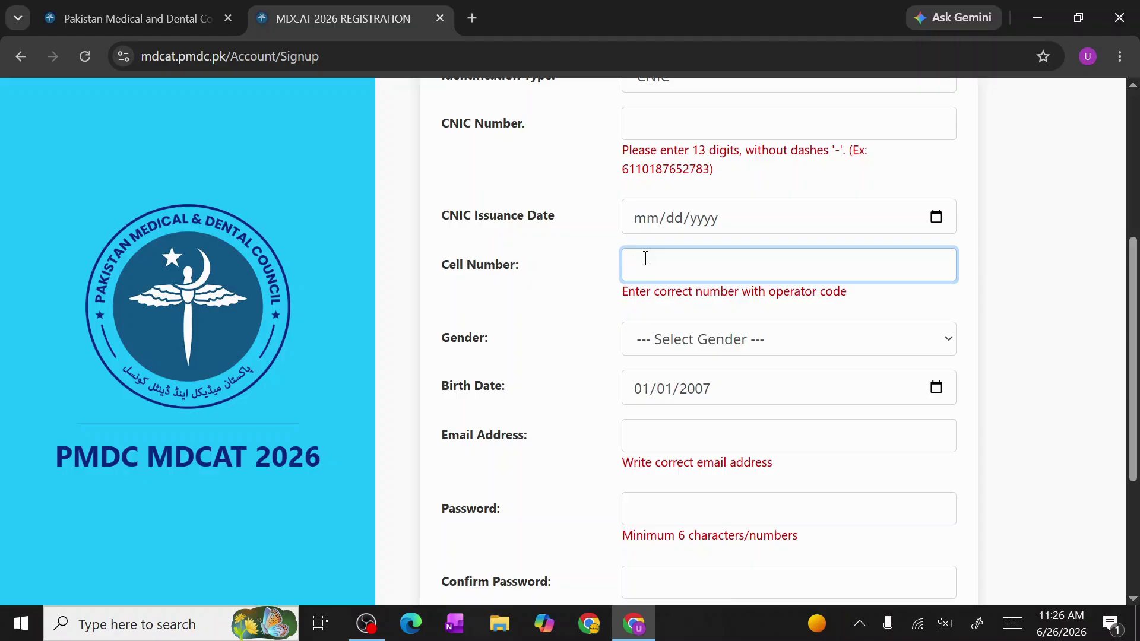
scroll(666, 258, down, 2)
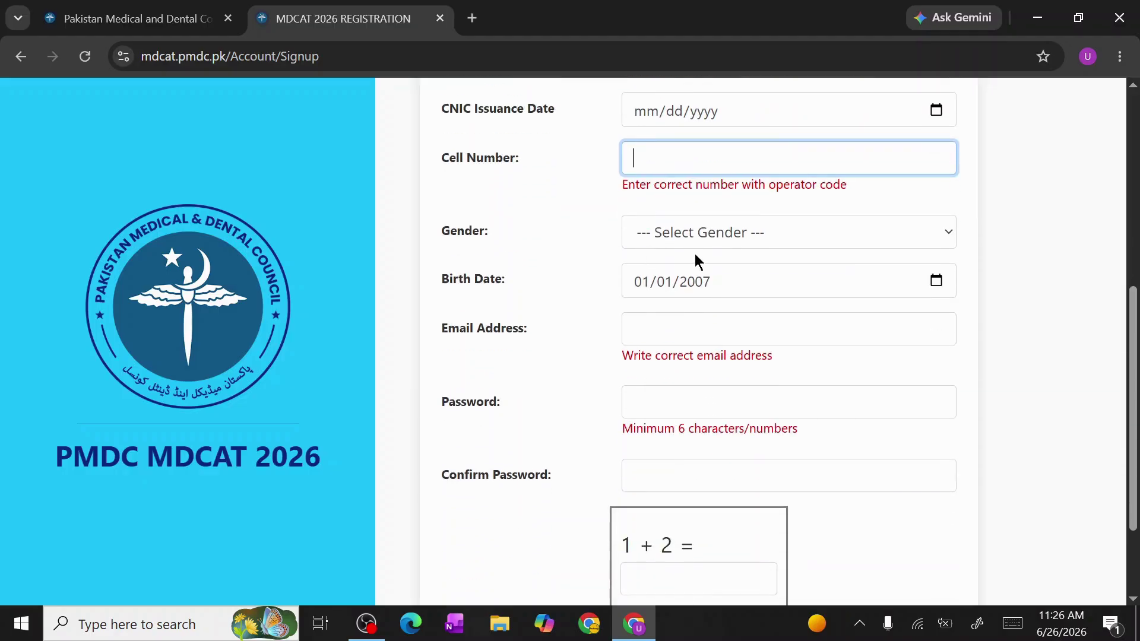
Fill in the email address and account password, declining the suggested strong password
click(708, 235)
click(516, 256)
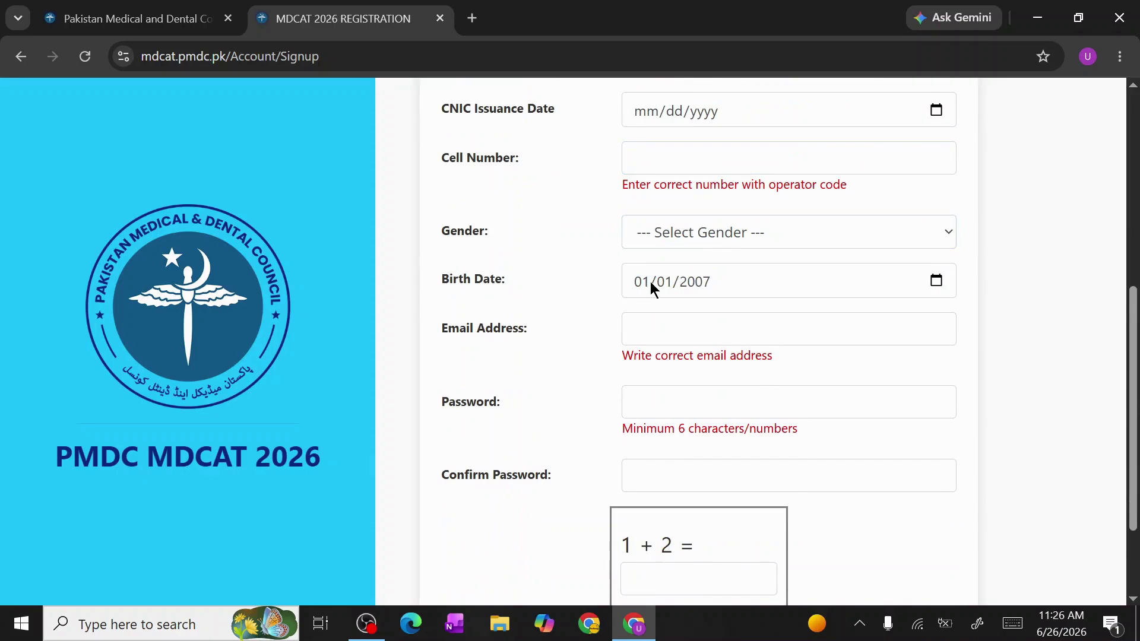
scroll(556, 273, down, 2)
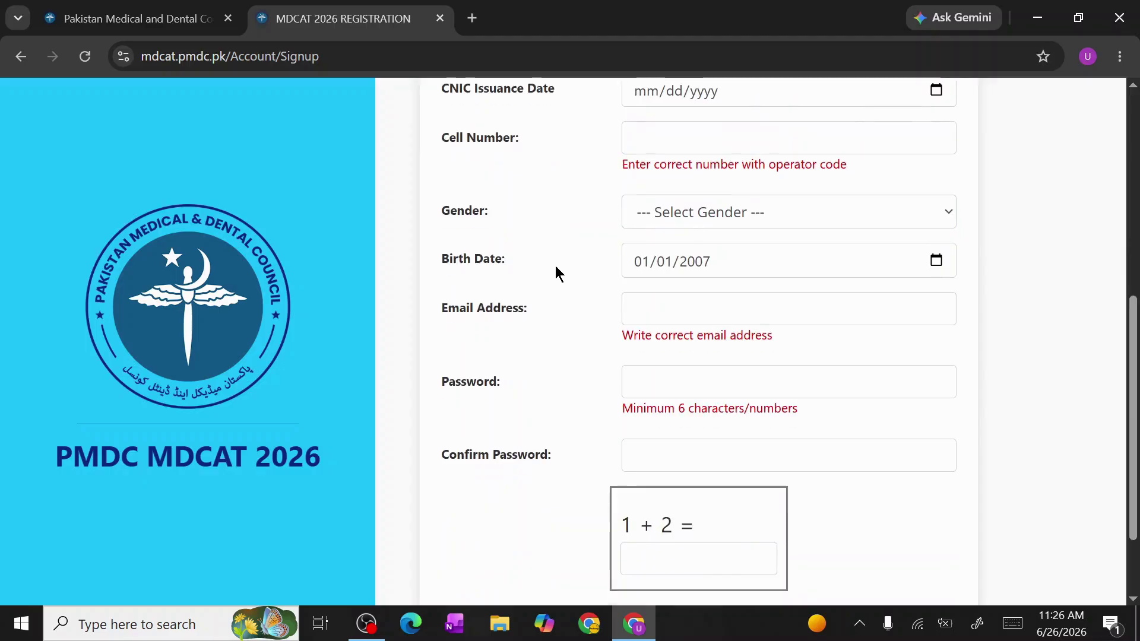
click(683, 235)
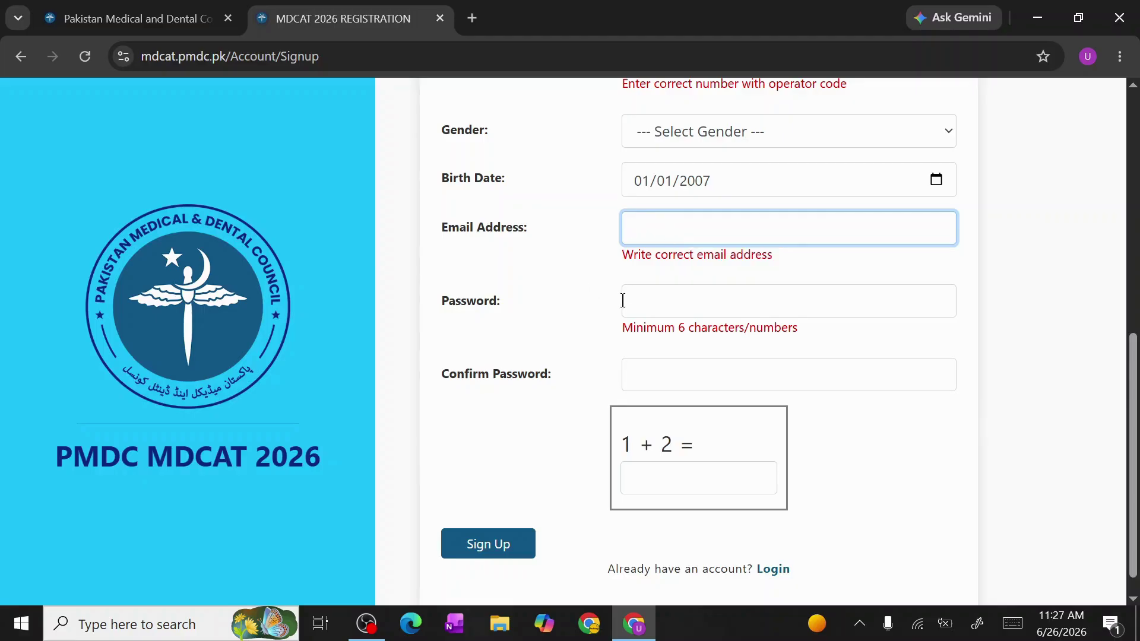
click(646, 300)
click(498, 285)
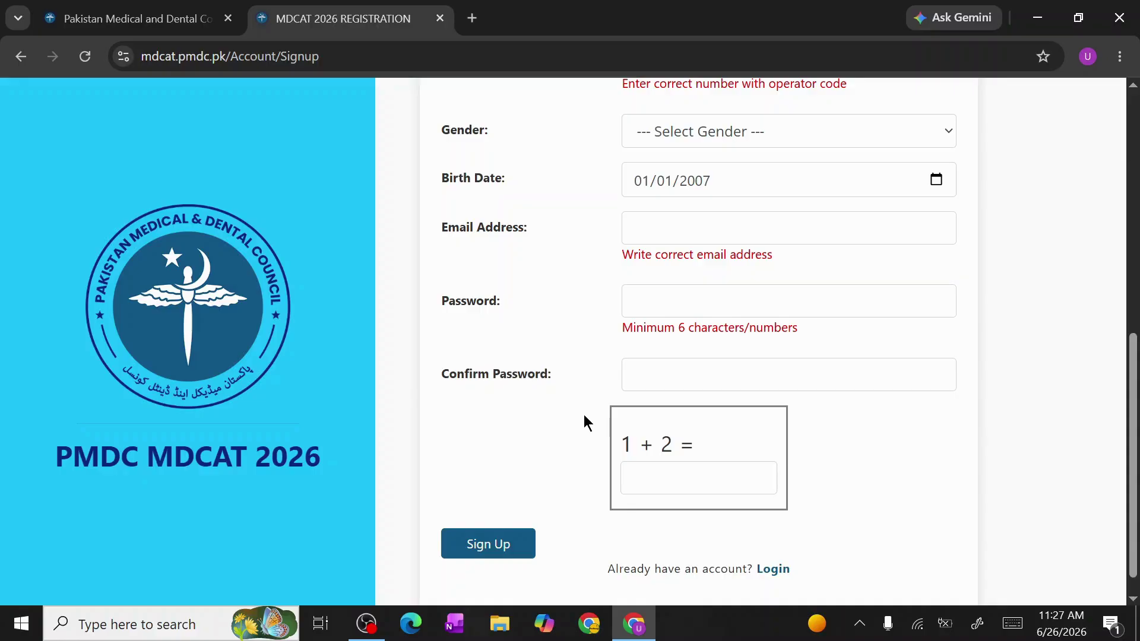
Answer the 1 + 2 captcha with 3, sign up, and go to login
click(661, 476)
text(3)
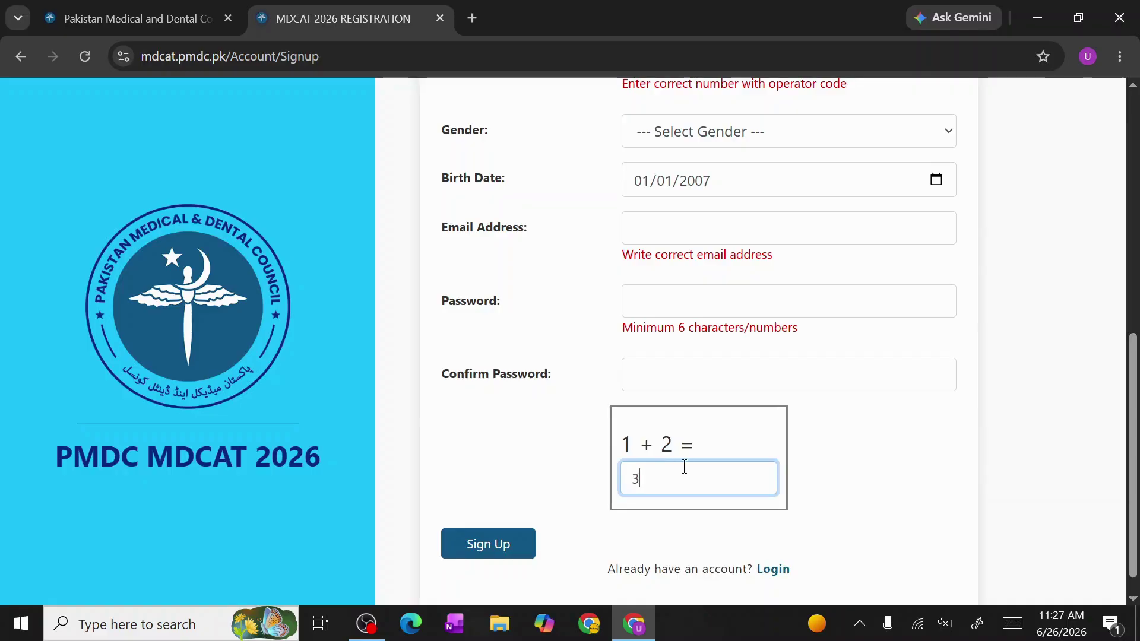
click(808, 472)
scroll(636, 478, down, 1)
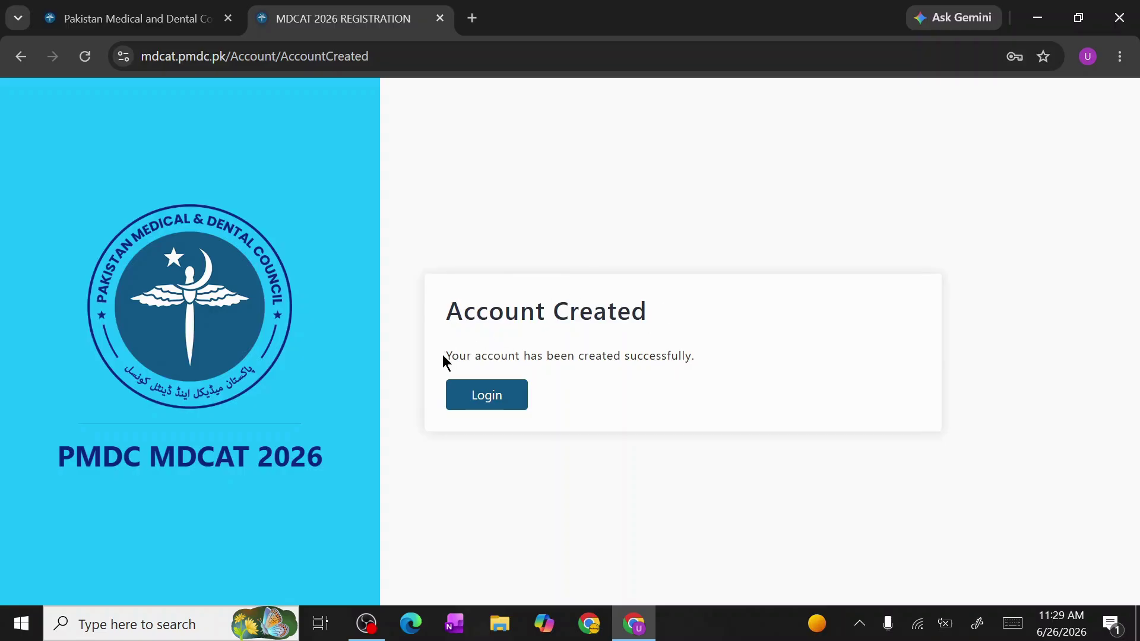
click(475, 394)
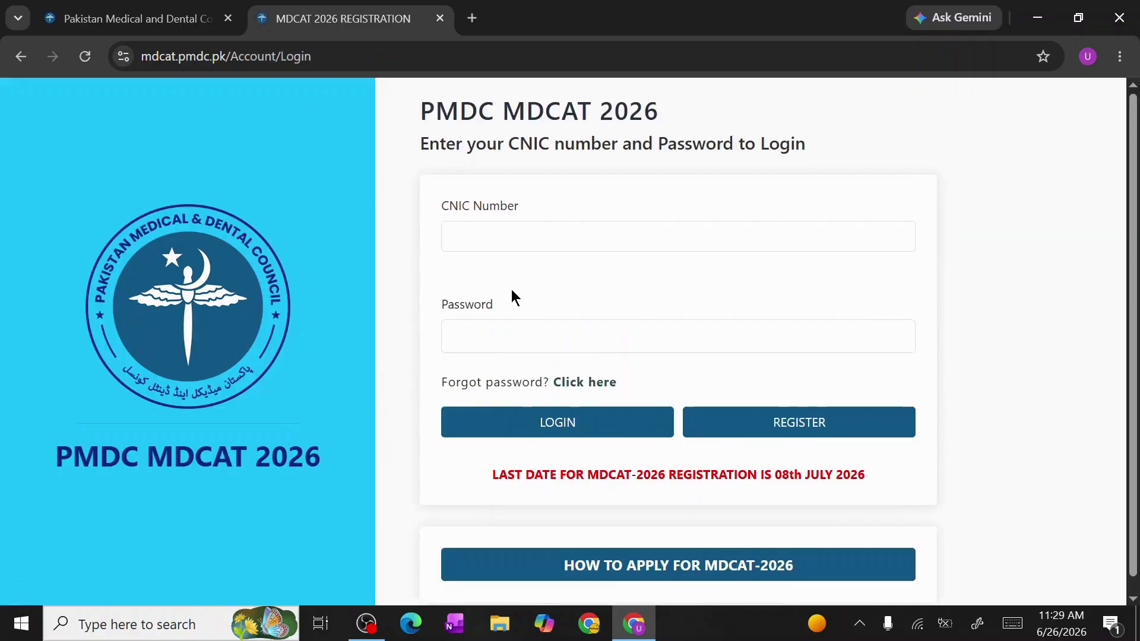
Log in with the CNIC number and account password
scroll(511, 290, down, 1)
scroll(511, 290, up, 1)
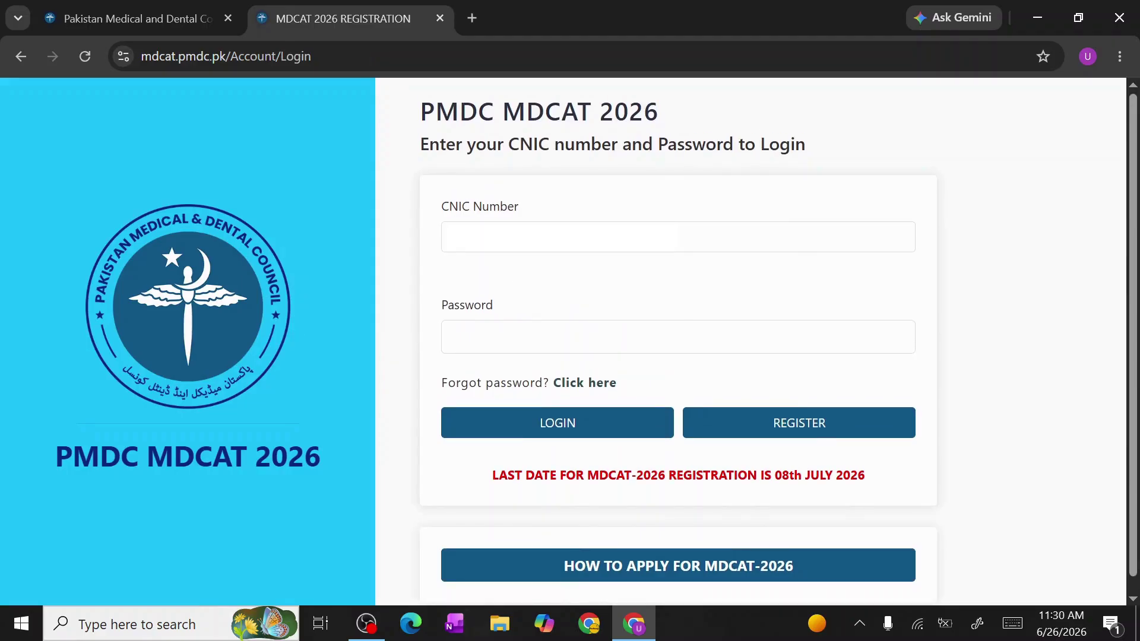
click(564, 243)
click(489, 330)
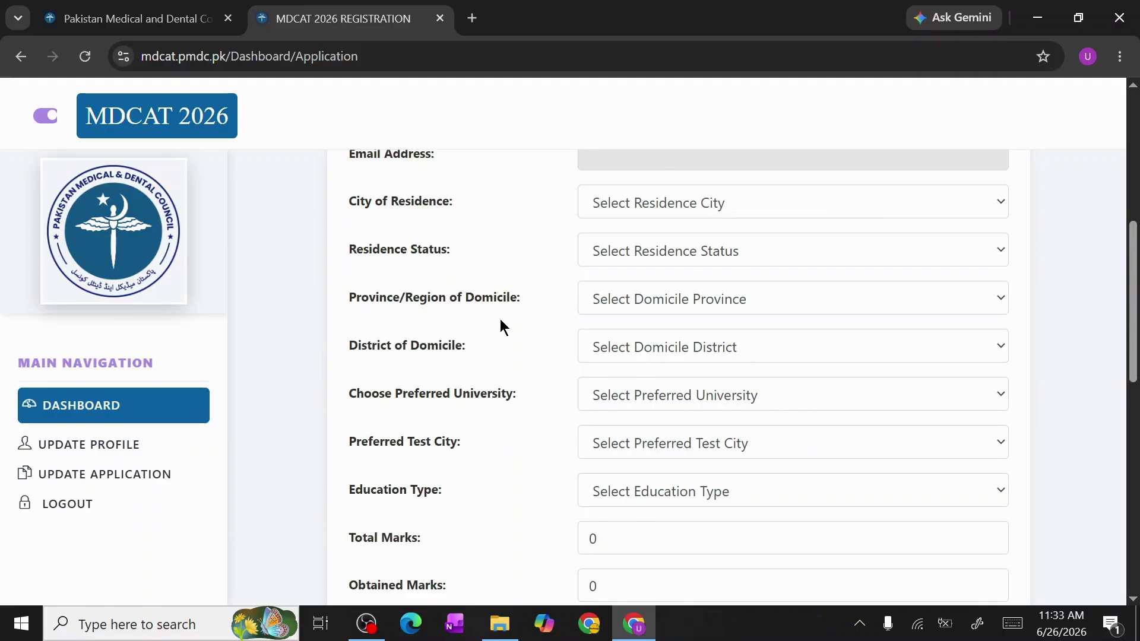
Set residence city Islamabad, status Urban, and domicile province and district Islamabad
click(662, 214)
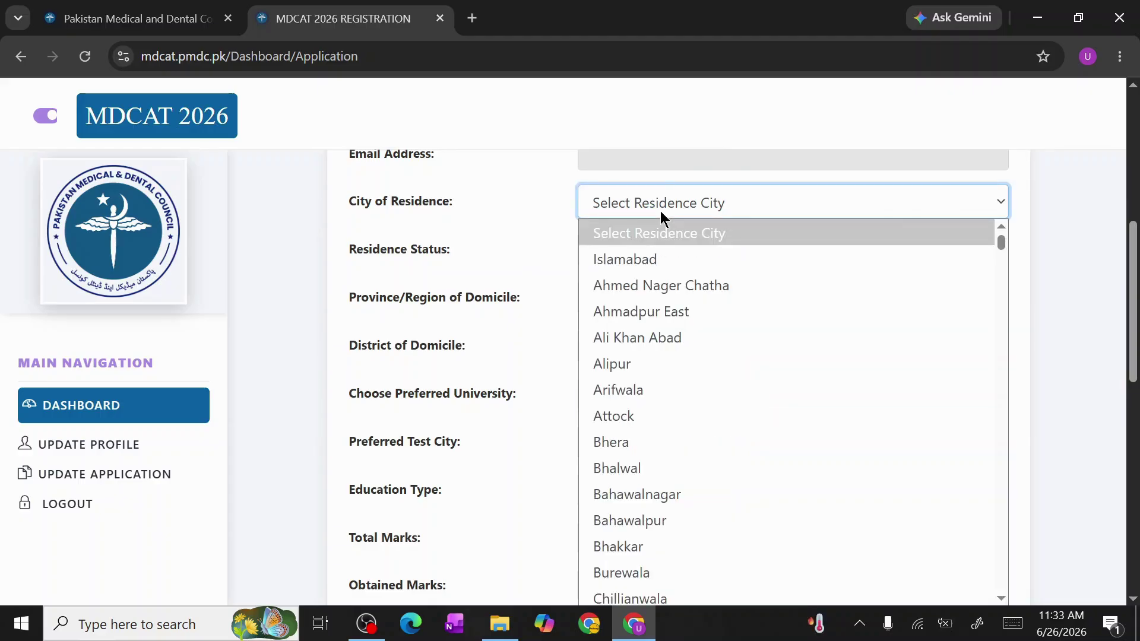
click(639, 259)
click(640, 260)
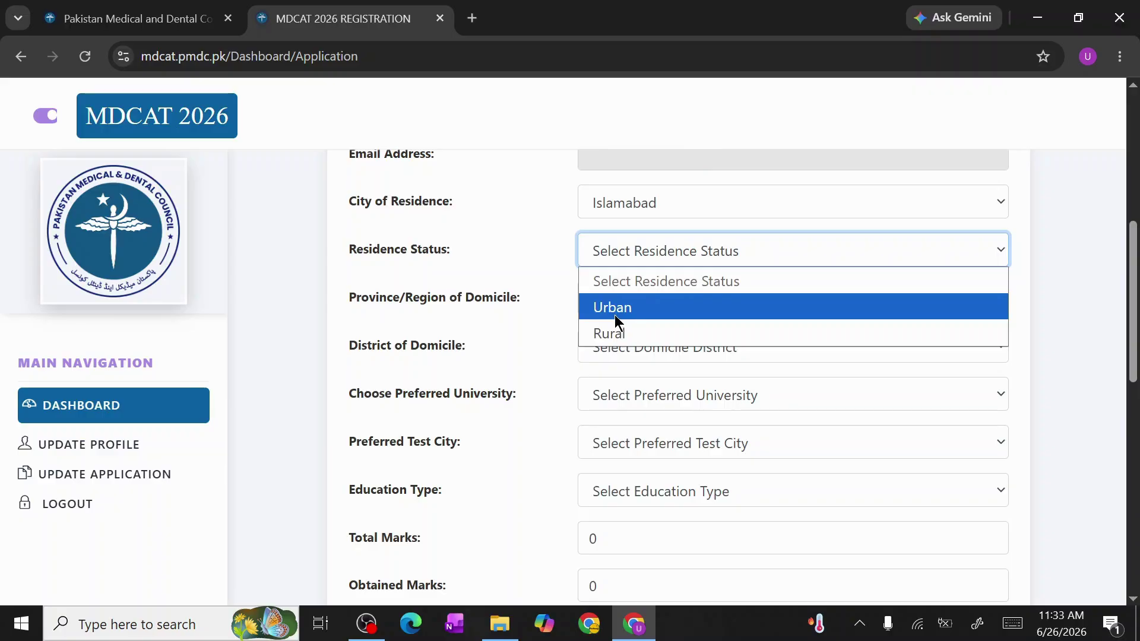
click(615, 307)
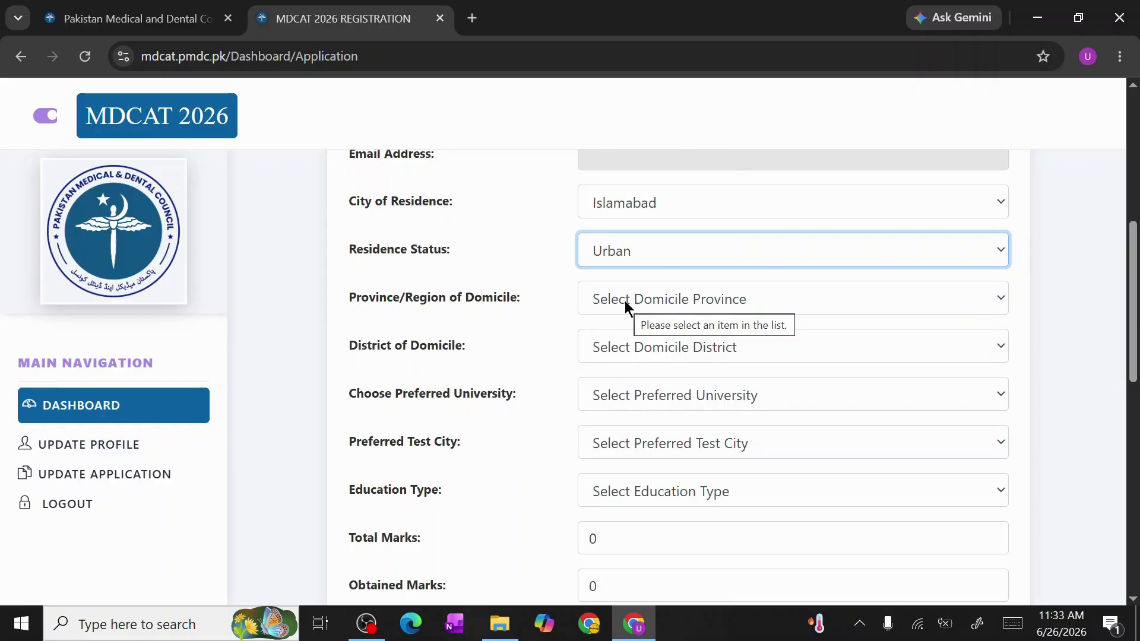
click(625, 301)
click(618, 355)
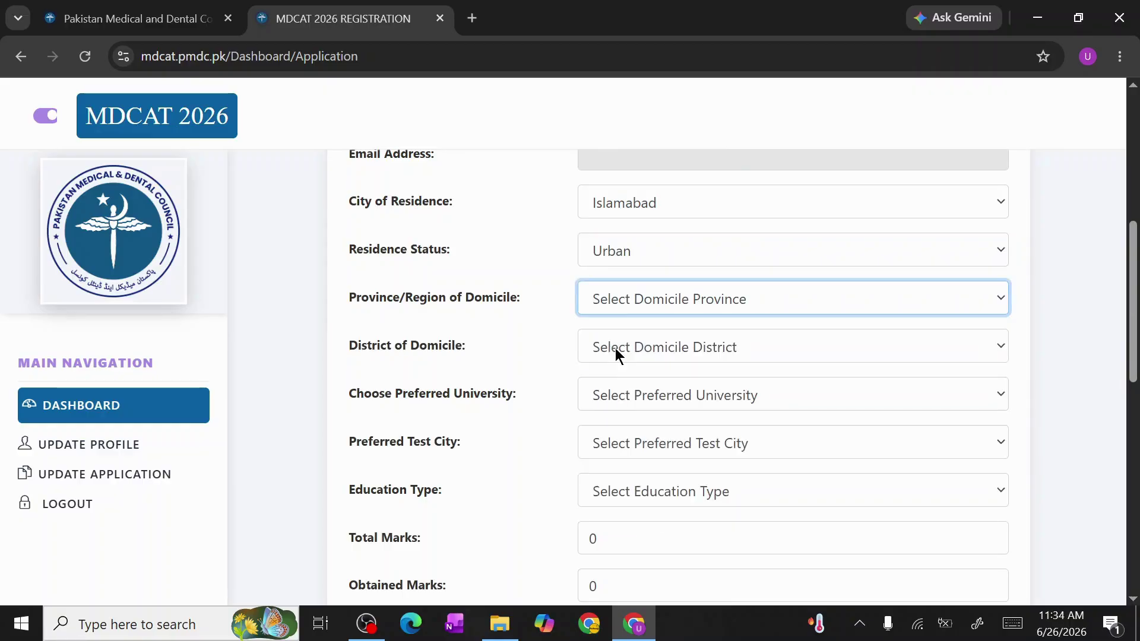
click(624, 349)
click(620, 393)
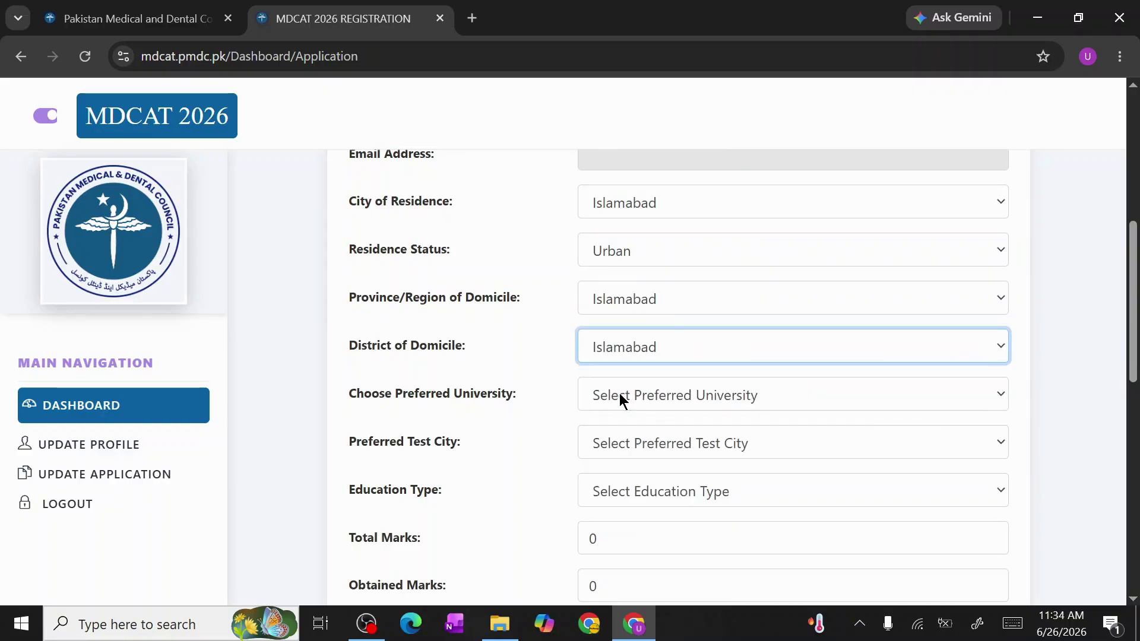
Choose university Islamabad Capital Territory, test city Islamabad, and education type FSC
scroll(620, 394, down, 1)
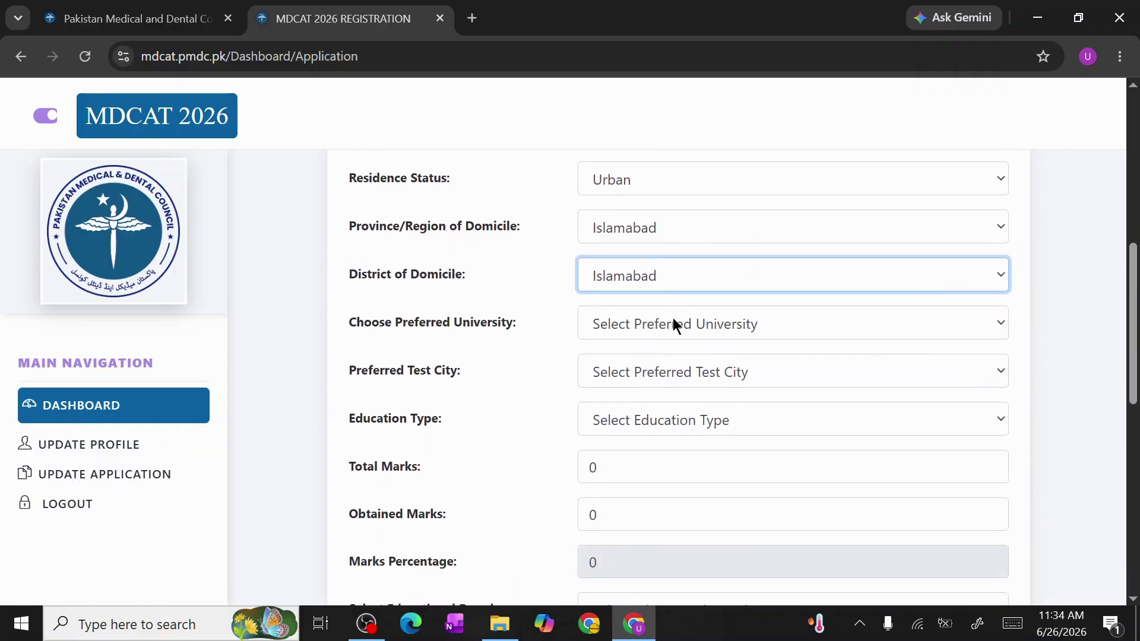
click(674, 324)
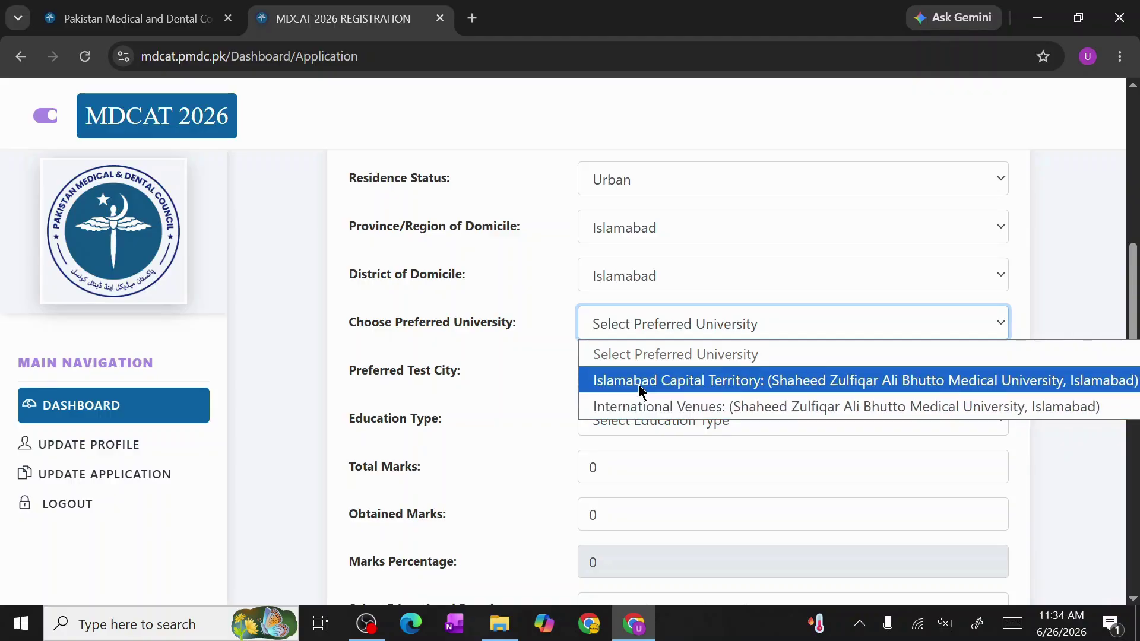
click(639, 383)
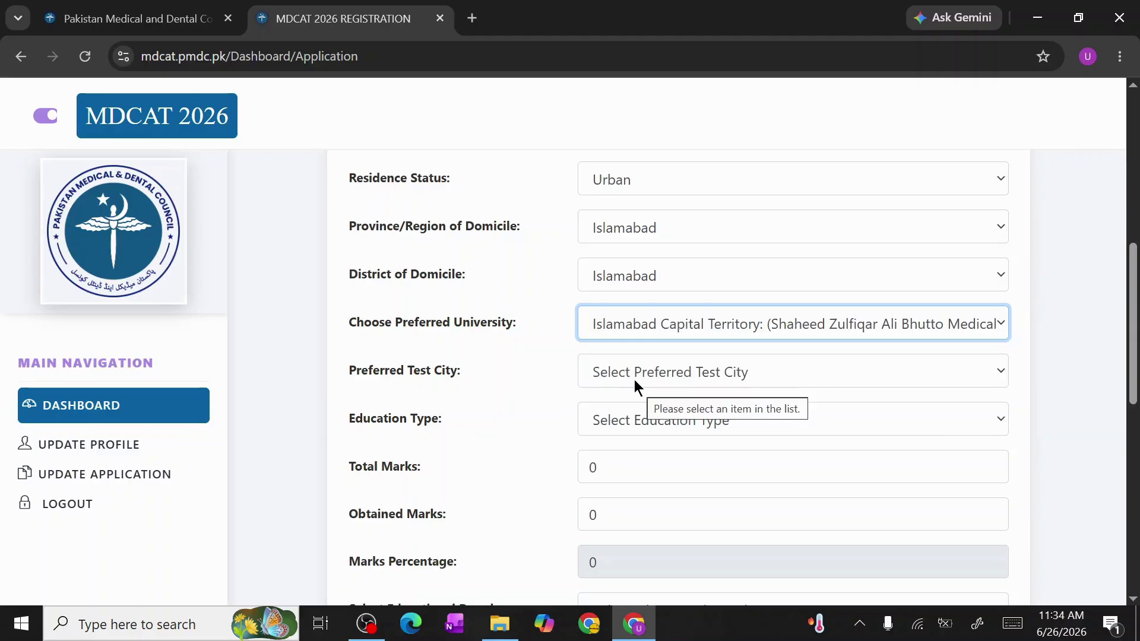
click(636, 384)
click(621, 416)
scroll(621, 416, down, 1)
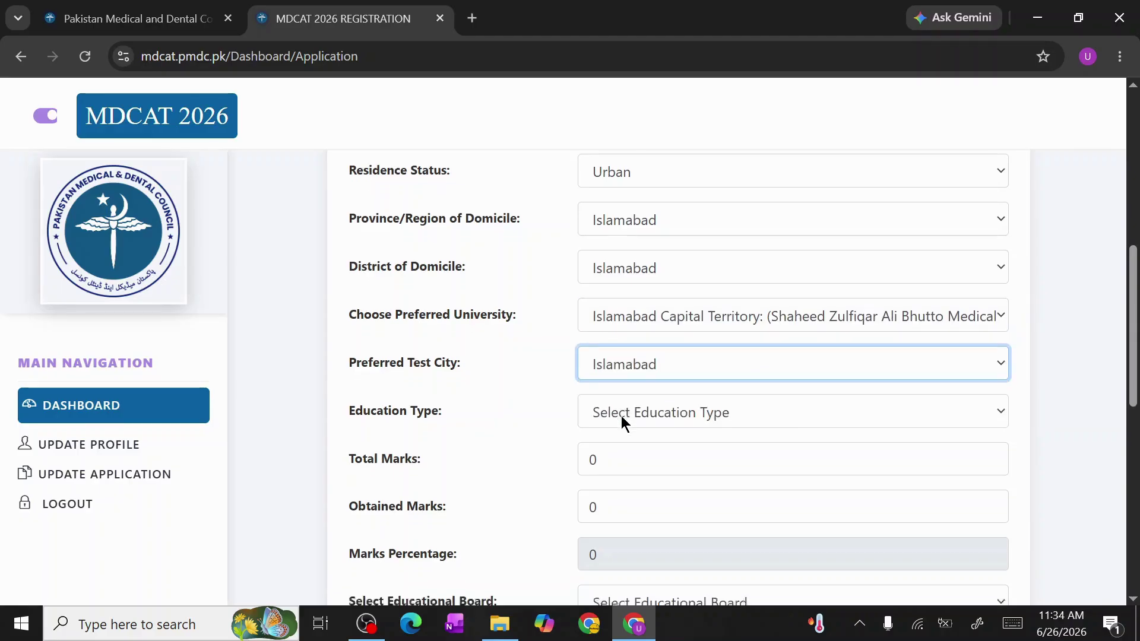
click(663, 353)
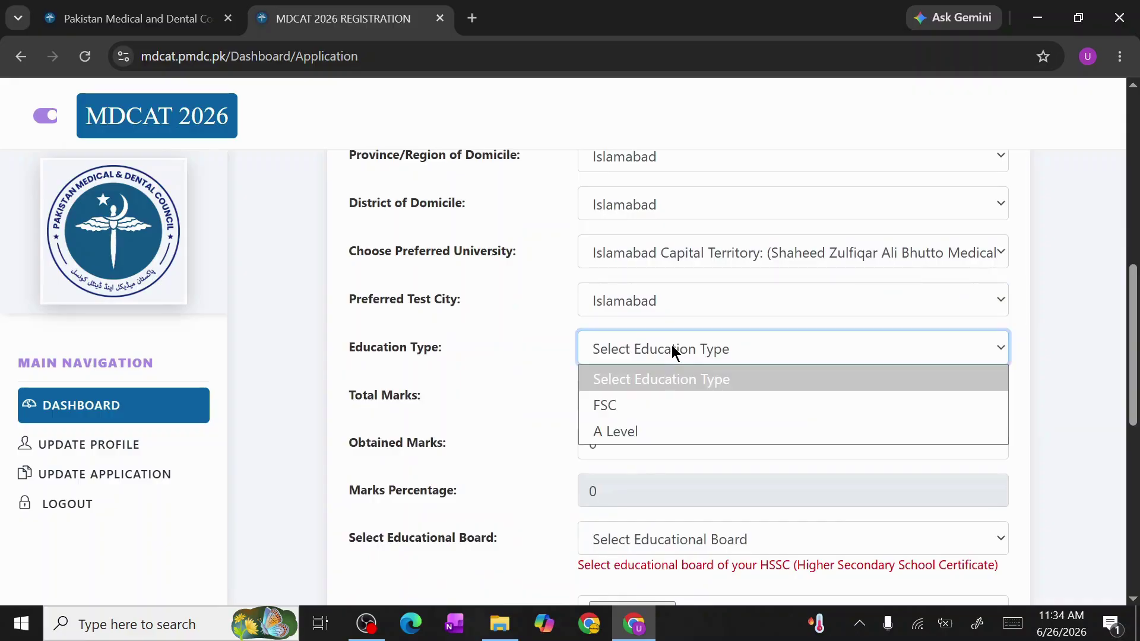
click(646, 414)
scroll(481, 415, down, 1)
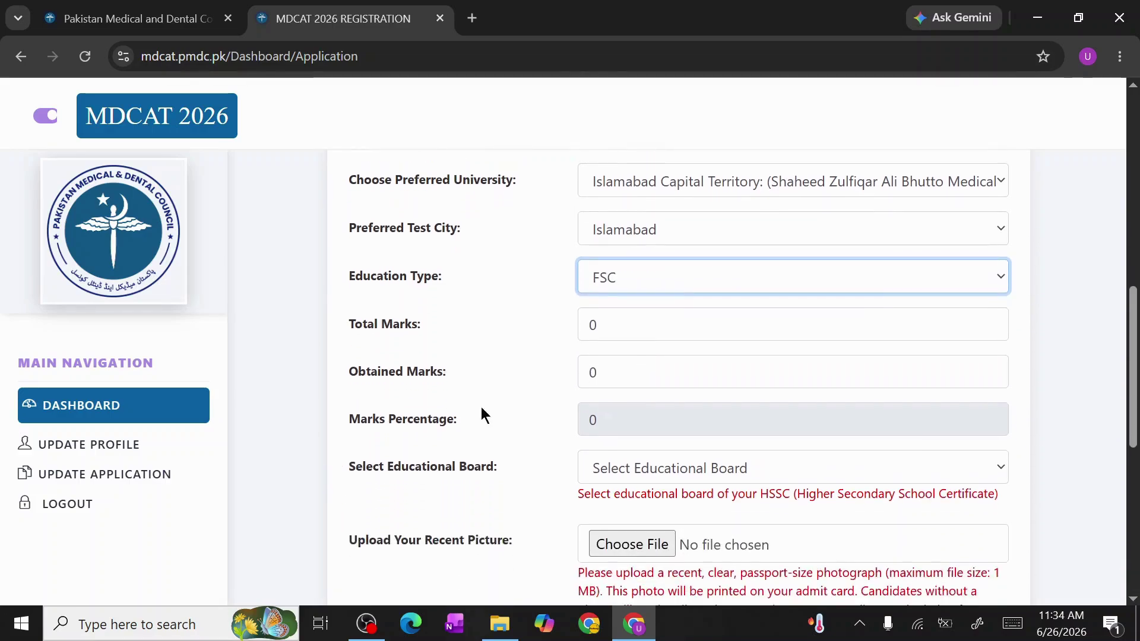
click(658, 330)
Enter Total Marks 1100 and Obtained Marks 1000, giving 90.91%
key(BackSpace)
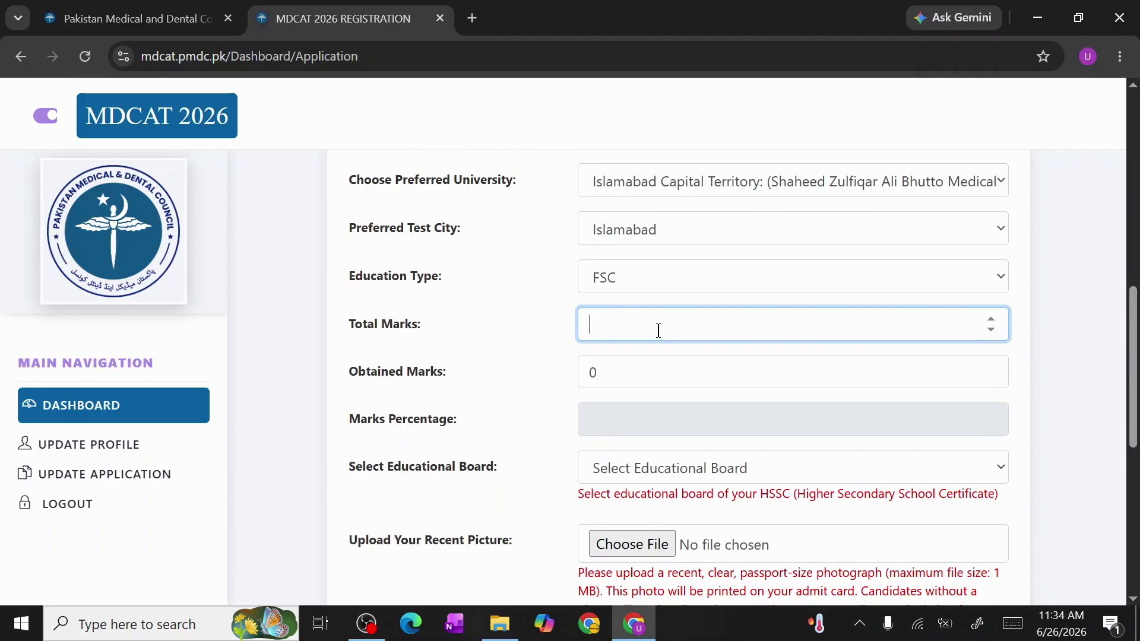
text(1100)
click(632, 373)
click(627, 330)
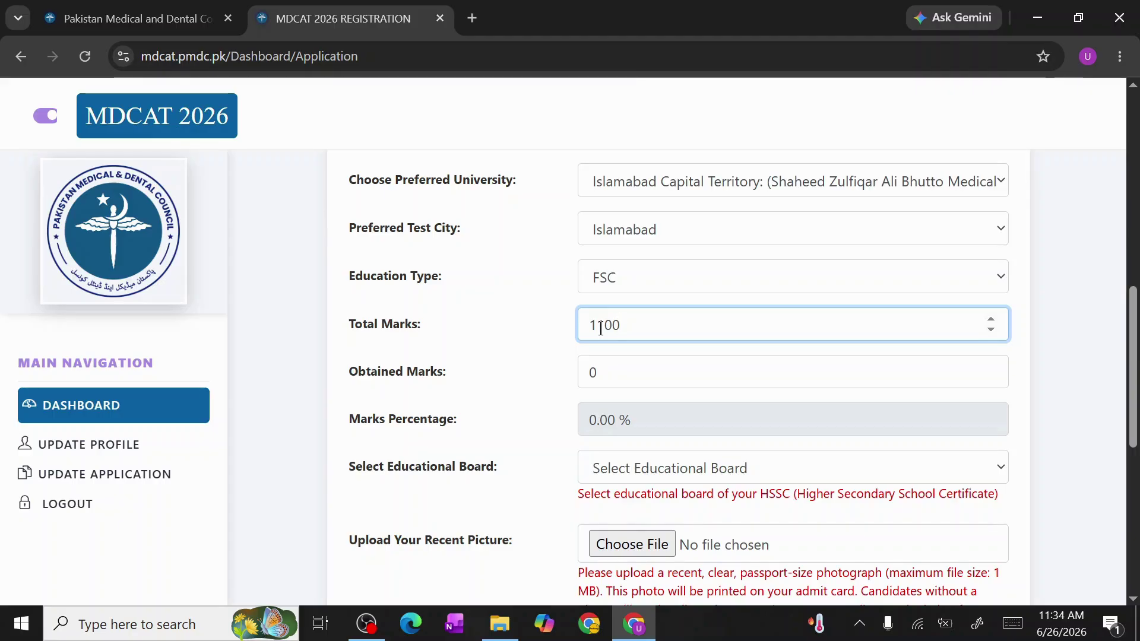
click(604, 362)
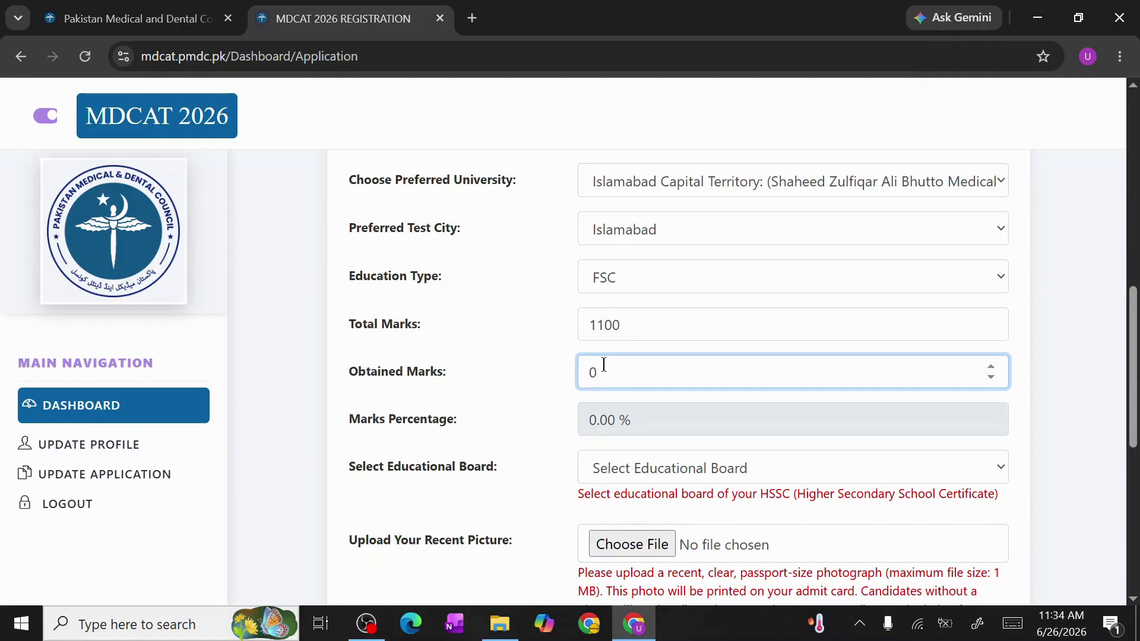
key(BackSpace)
text(1000)
Select FBISE, Islamabad as the educational board
scroll(547, 392, down, 2)
click(615, 369)
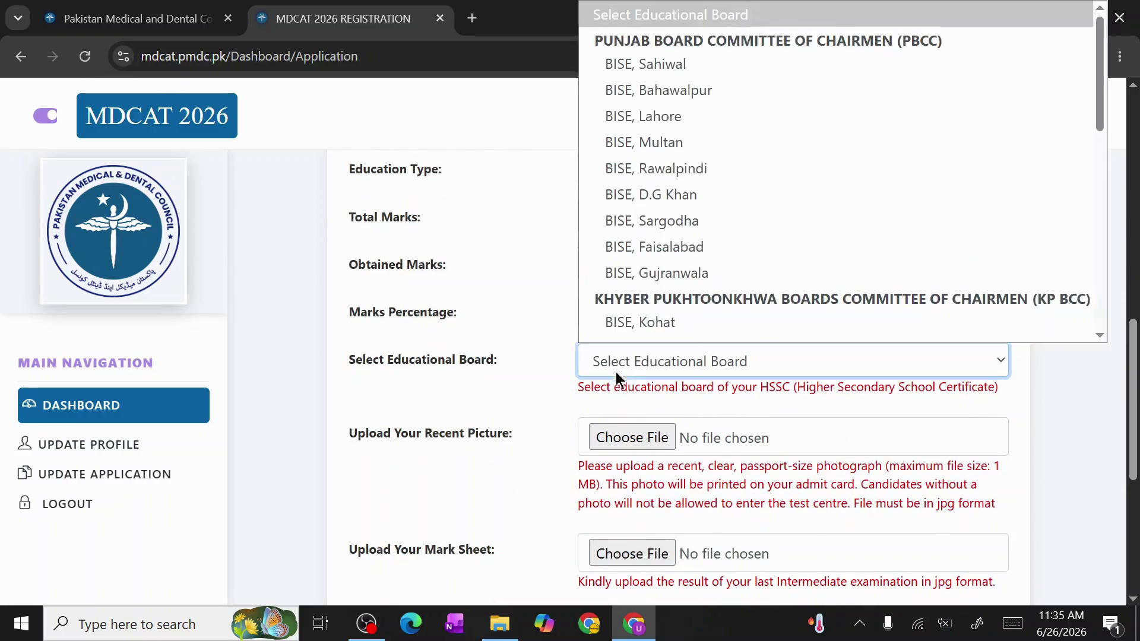
scroll(676, 160, down, 1)
scroll(656, 253, down, 9)
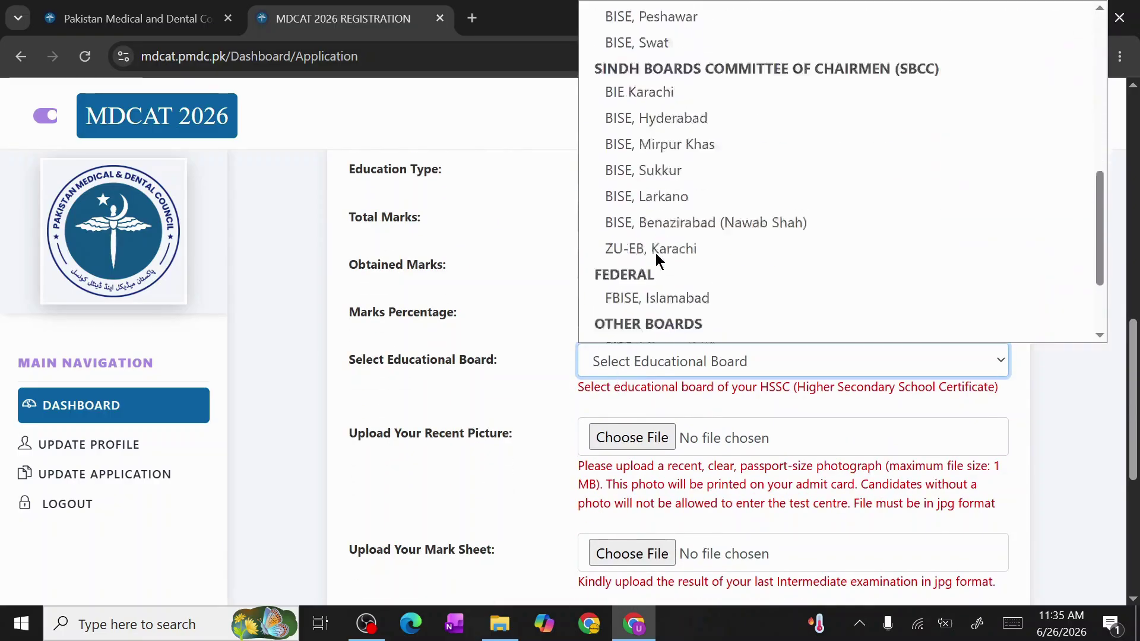
click(673, 176)
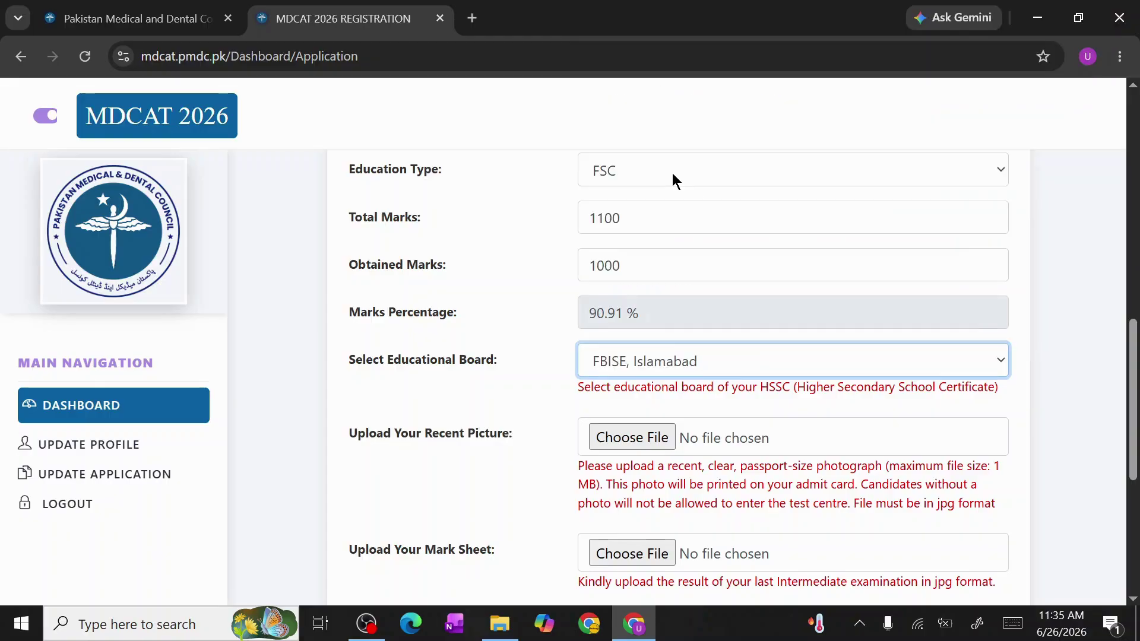
scroll(501, 402, down, 4)
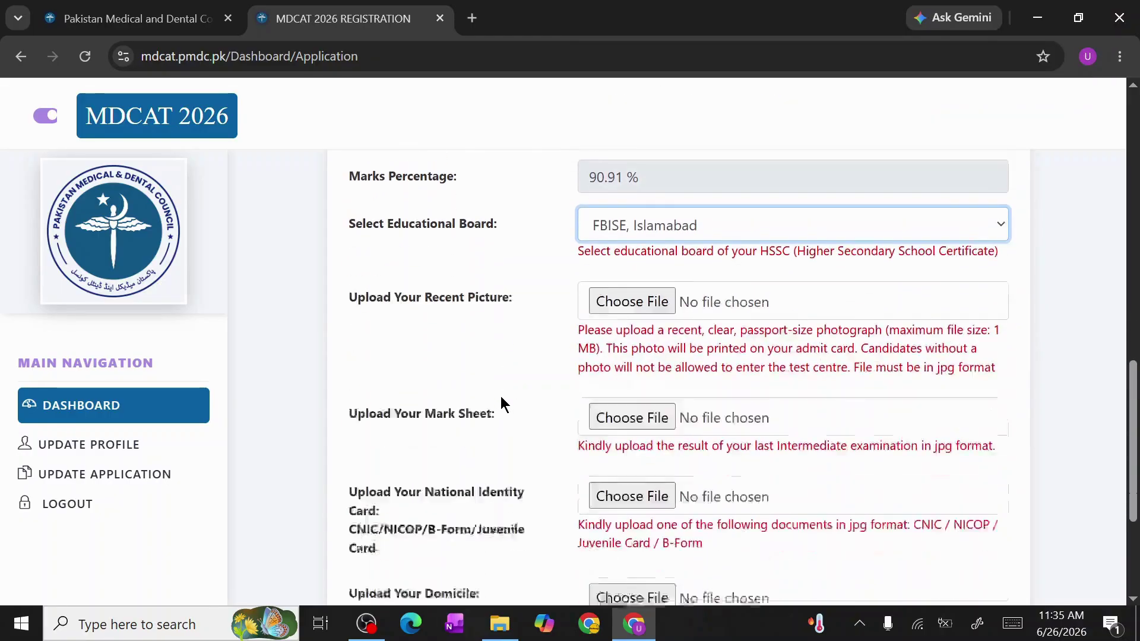
scroll(502, 403, up, 1)
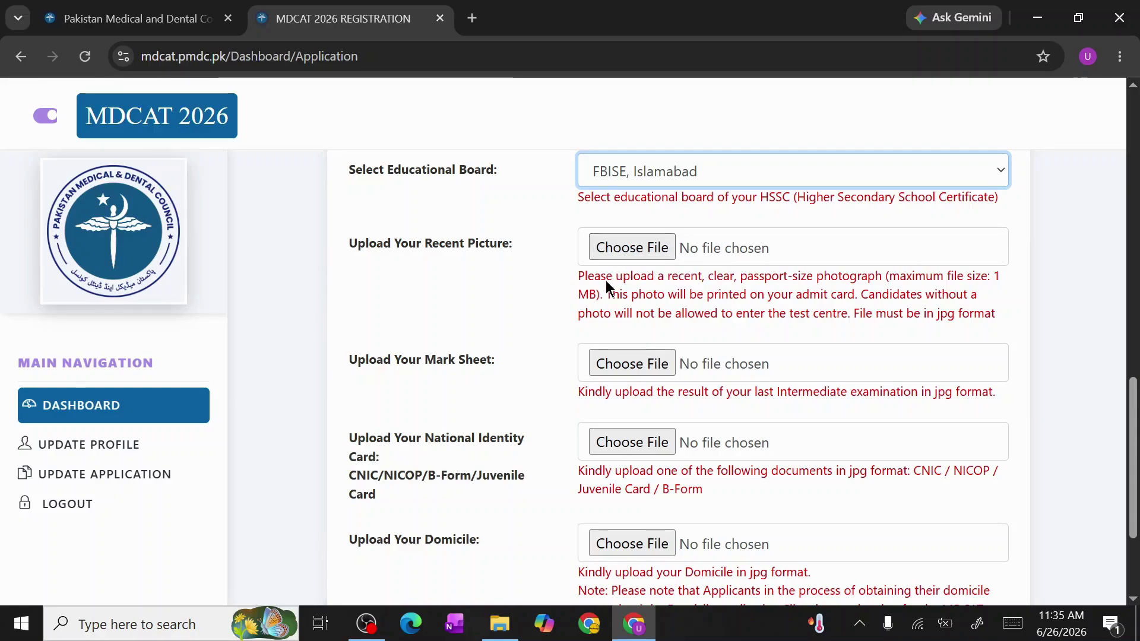
scroll(606, 281, down, 1)
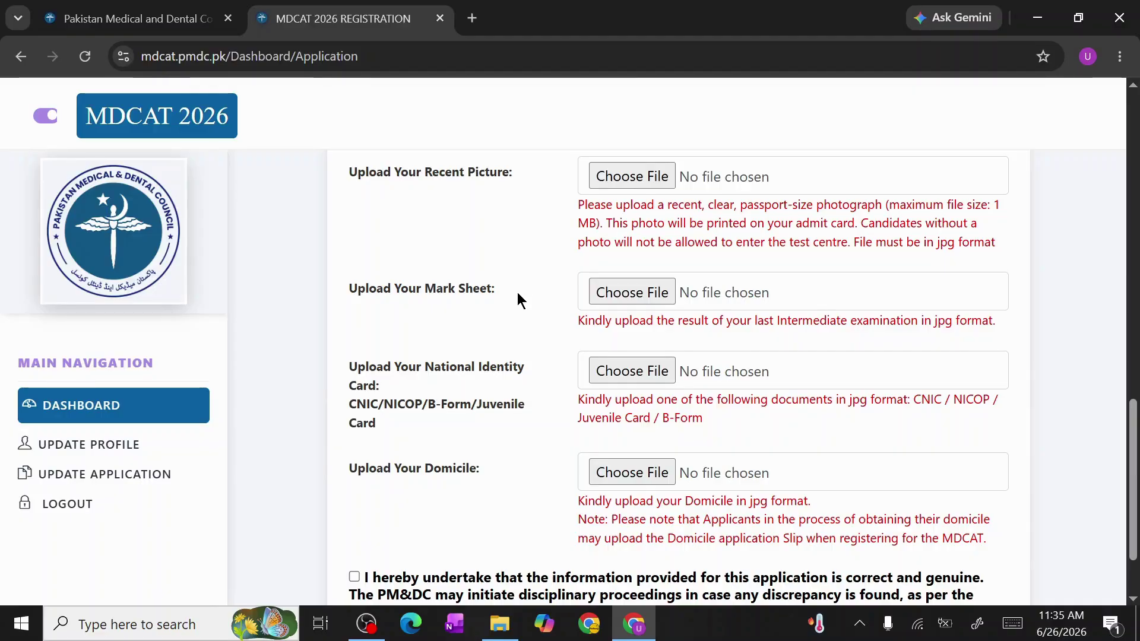
scroll(515, 299, down, 2)
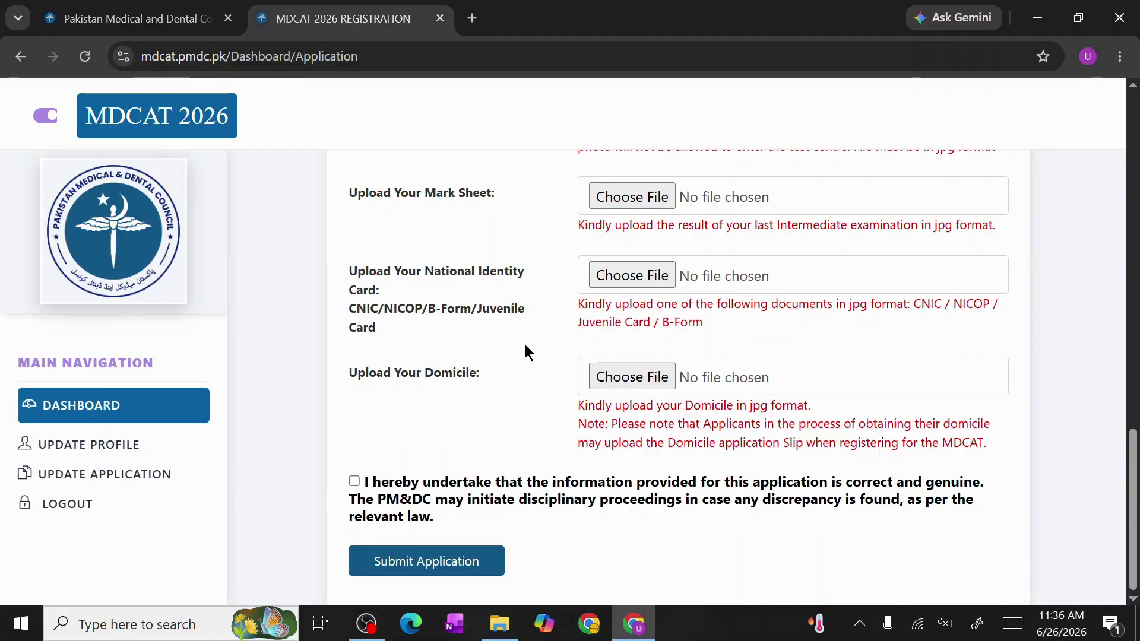
scroll(525, 345, up, 1)
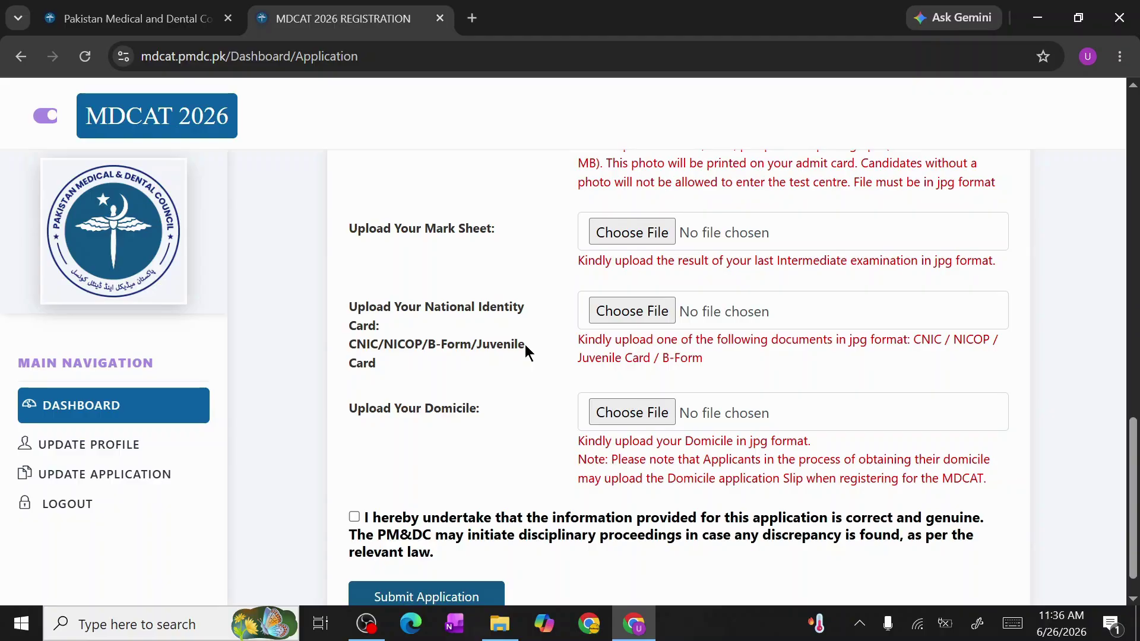
scroll(525, 345, down, 1)
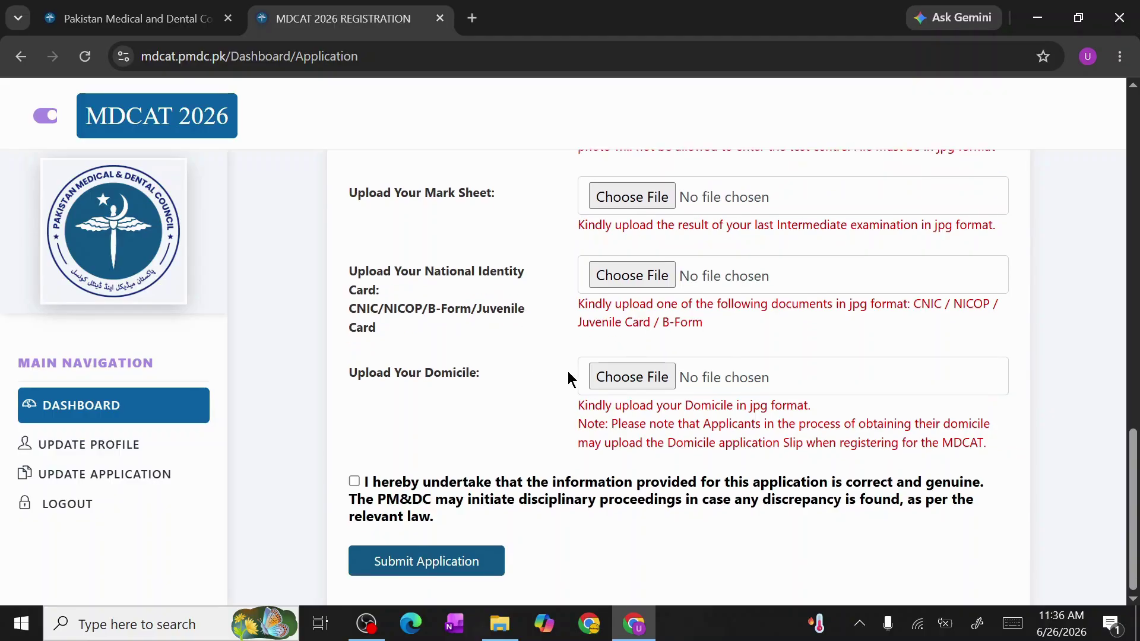
Accept the undertaking, agree the fee is non-refundable, and review the Payment page
click(354, 481)
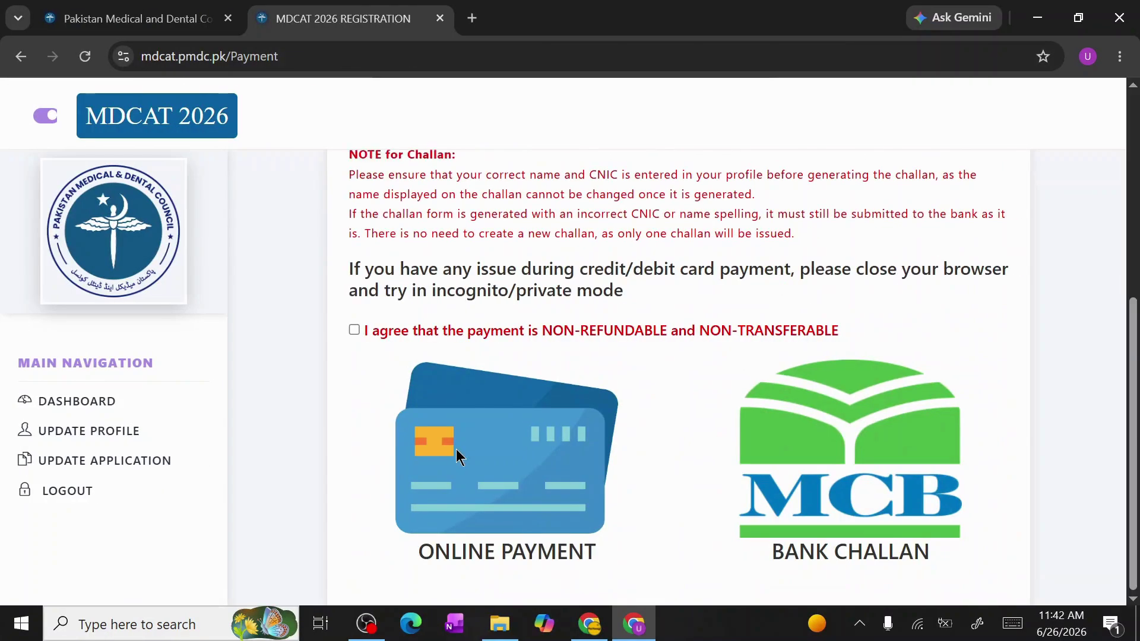
click(354, 330)
scroll(492, 409, up, 6)
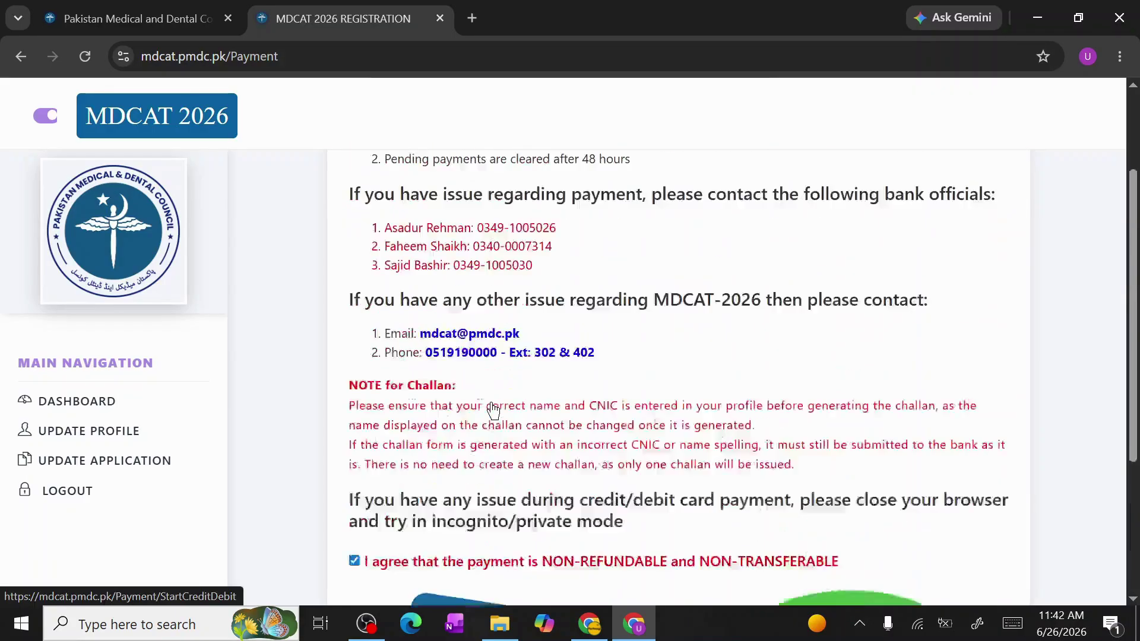
scroll(492, 403, down, 6)
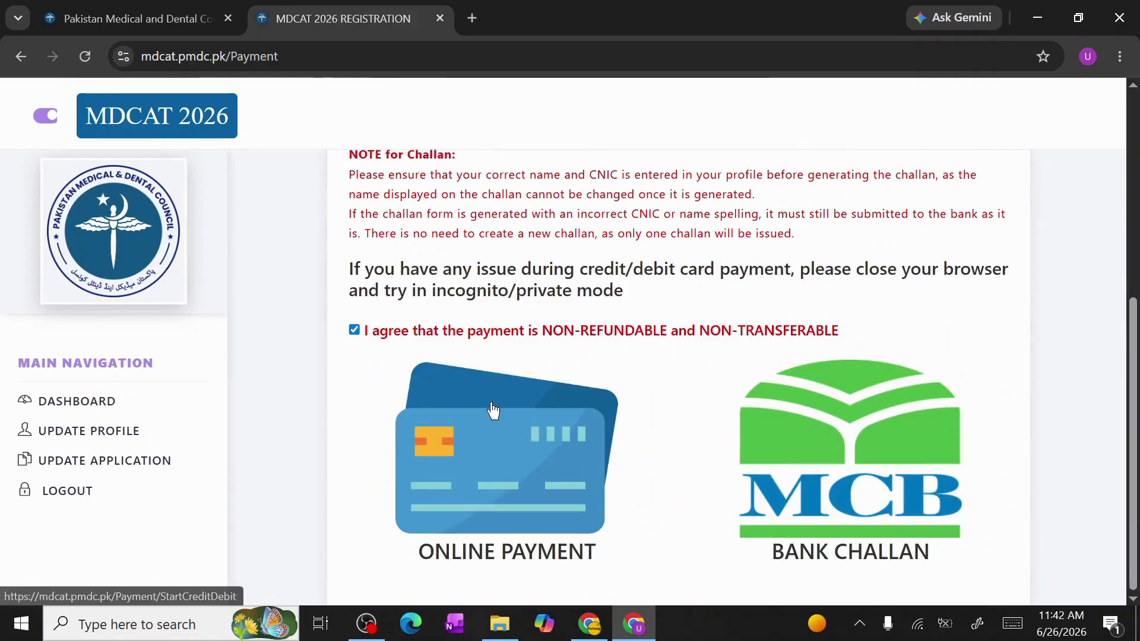
scroll(492, 408, up, 1)
scroll(492, 410, up, 6)
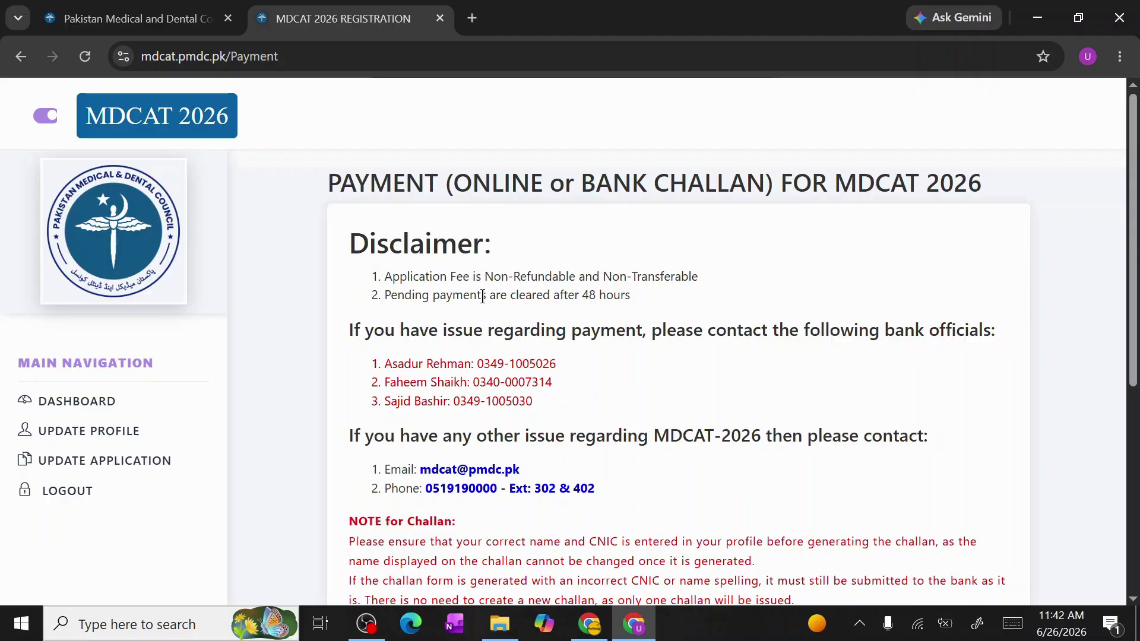
scroll(482, 297, down, 5)
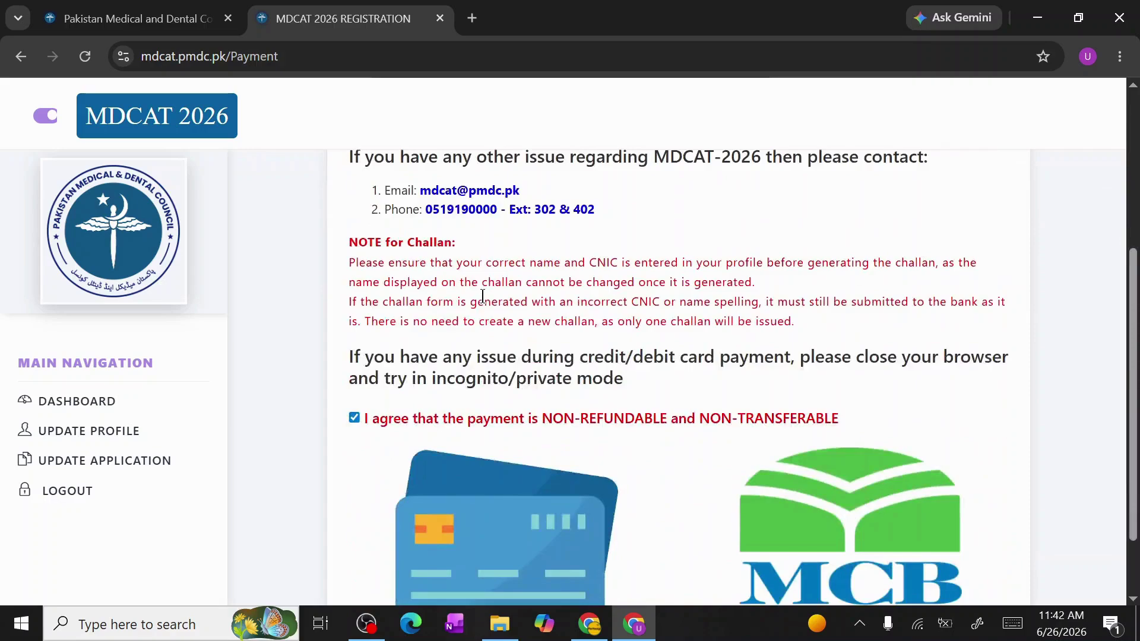
scroll(483, 297, up, 5)
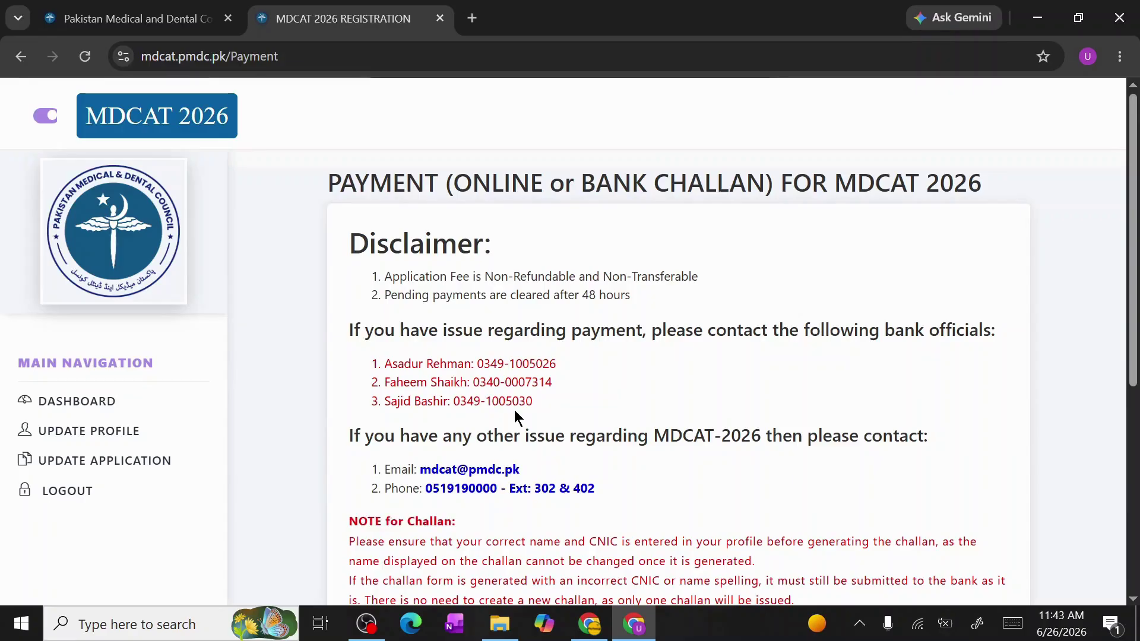
drag(512, 402, 528, 405)
Generate the MCB bank challan (9030/-, due 09-07-2026) and open the downloaded PDF
scroll(584, 490, down, 3)
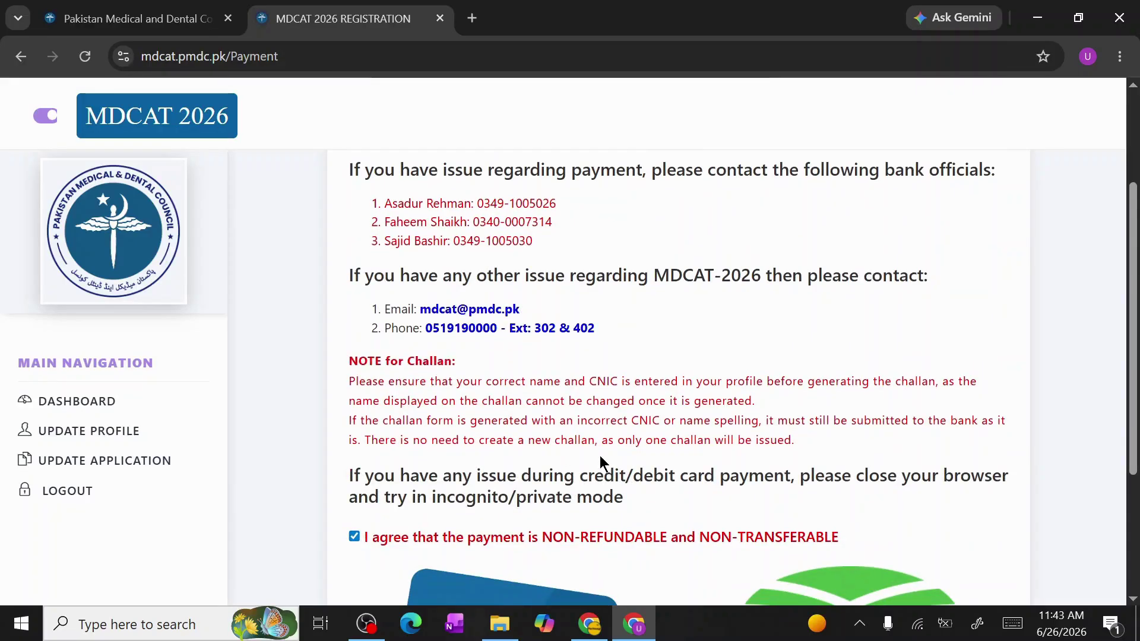
scroll(601, 458, down, 2)
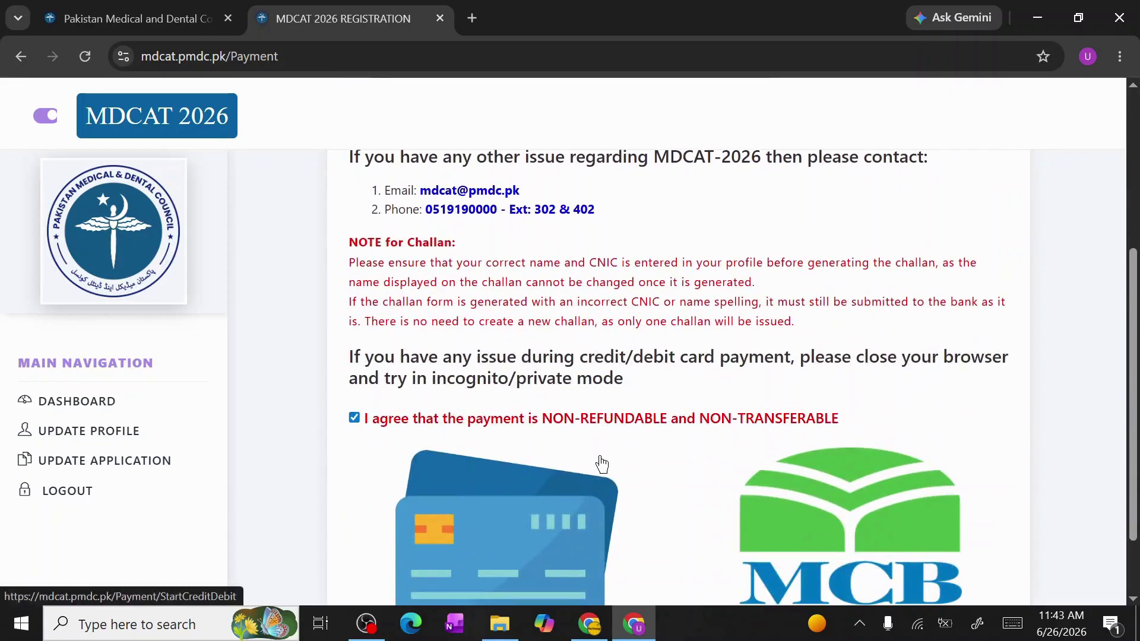
scroll(601, 464, down, 2)
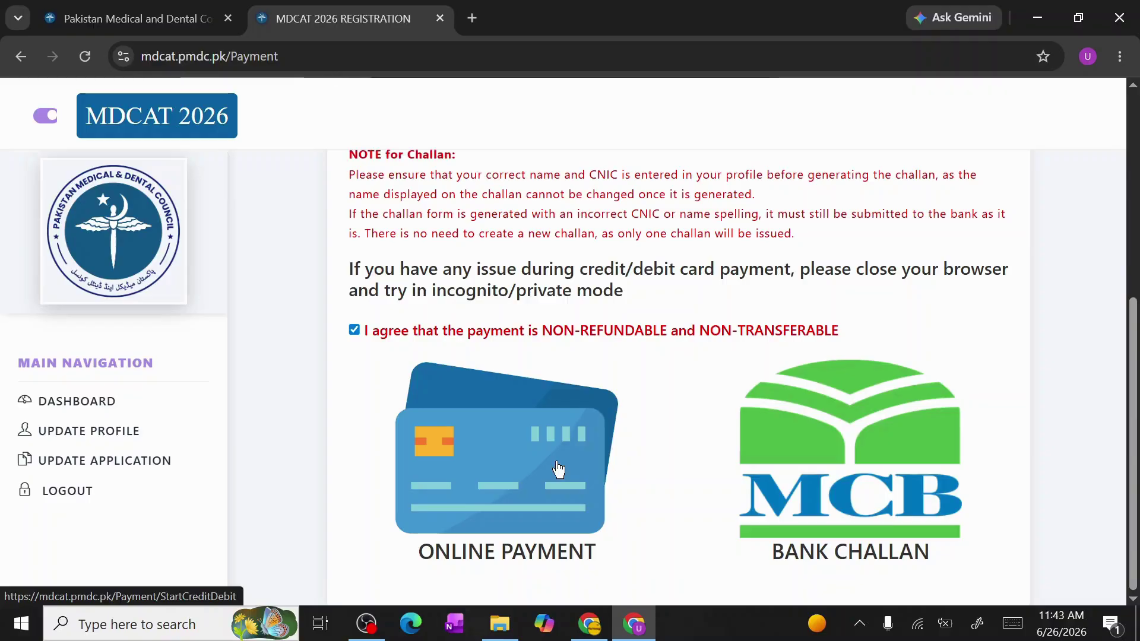
click(840, 450)
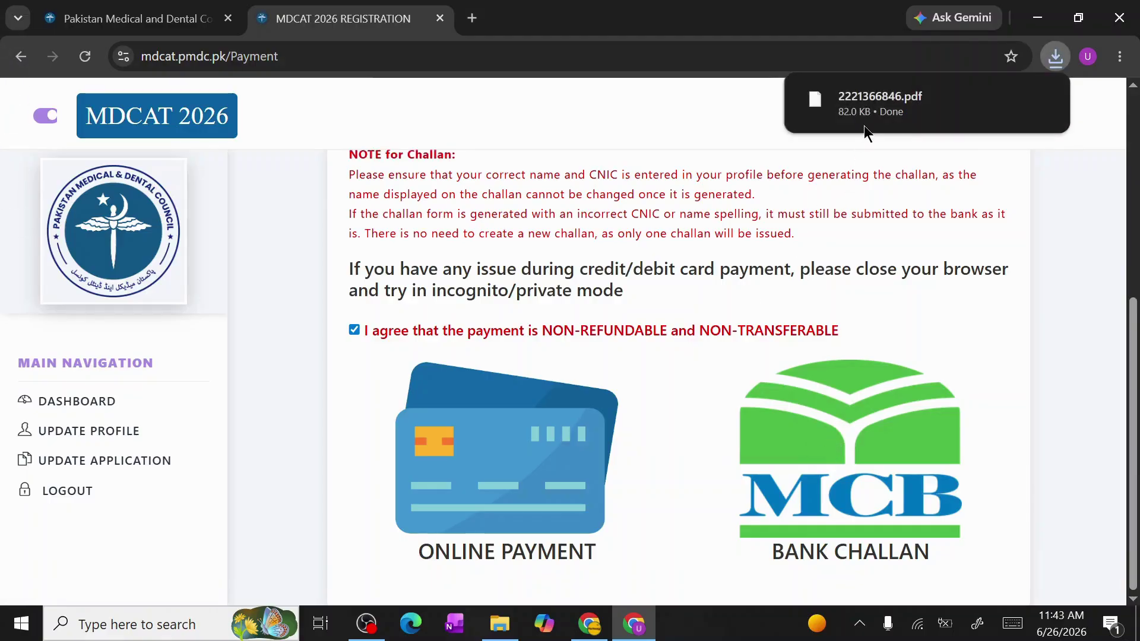
mouse_move(873, 104)
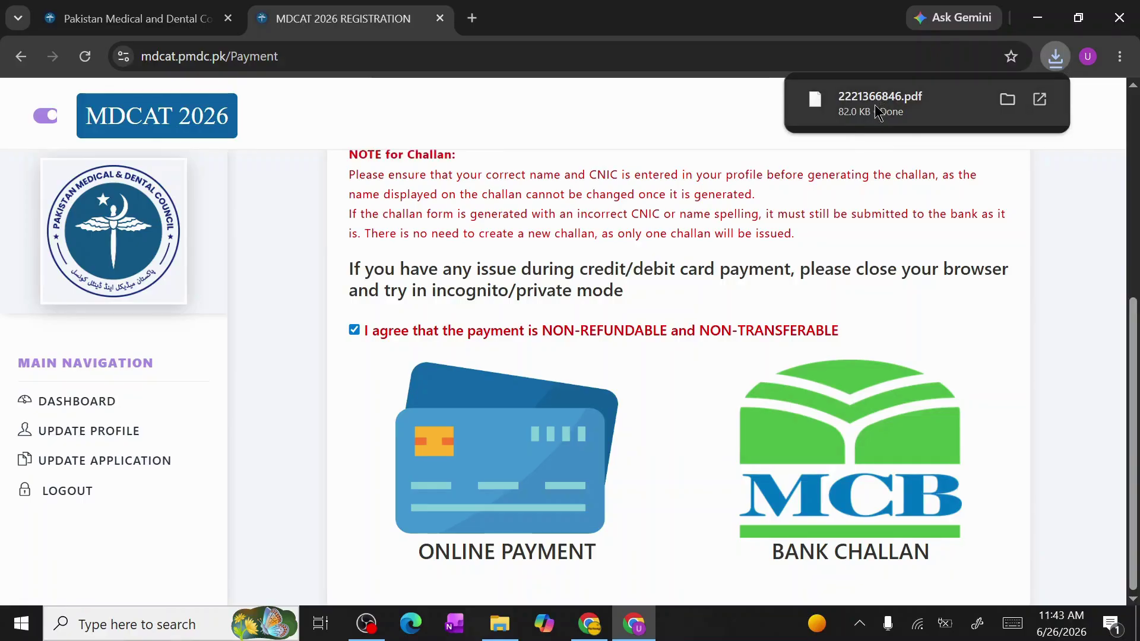
click(870, 113)
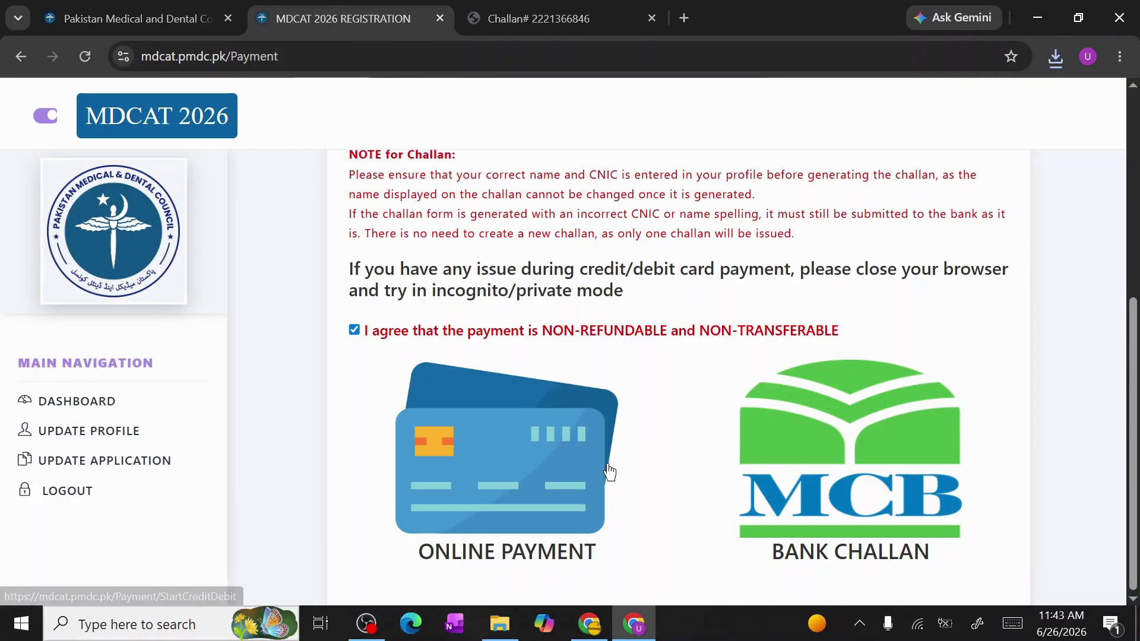
Accept the non-refundable payment agreement and bring up the Update Your Account profile page
scroll(605, 473, up, 6)
scroll(610, 474, down, 6)
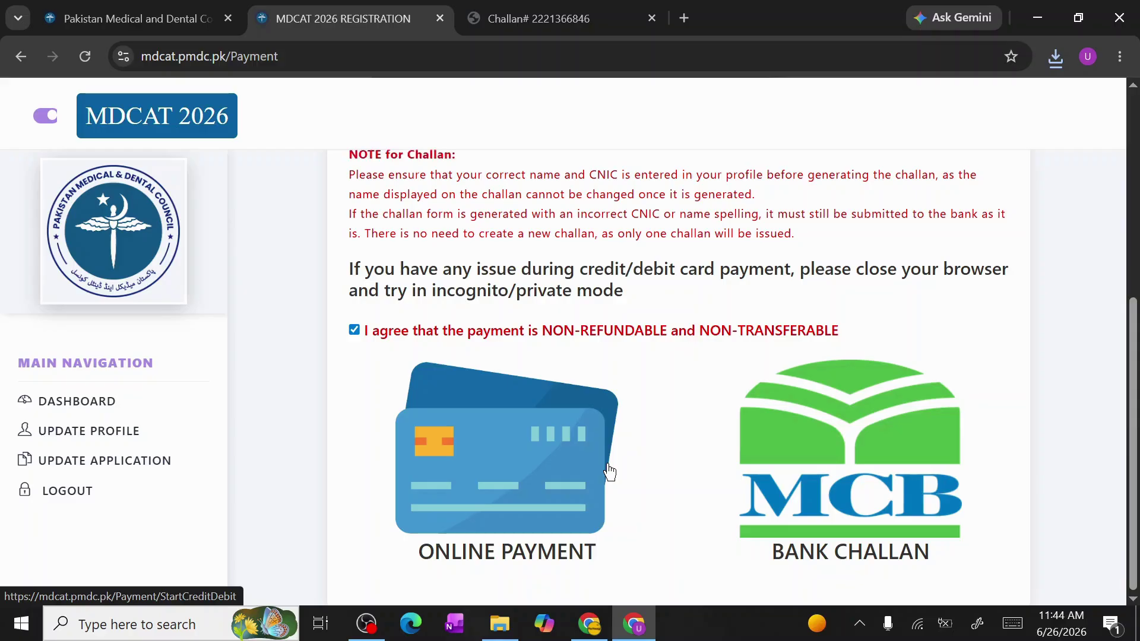
scroll(356, 419, up, 5)
scroll(355, 420, down, 3)
click(354, 425)
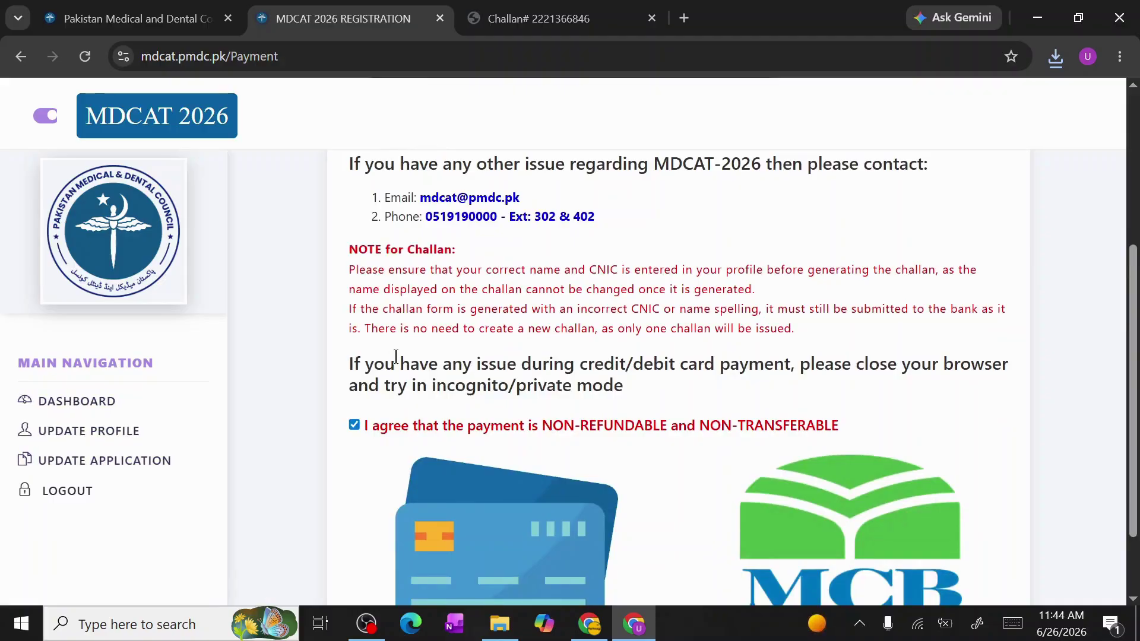
scroll(389, 362, down, 1)
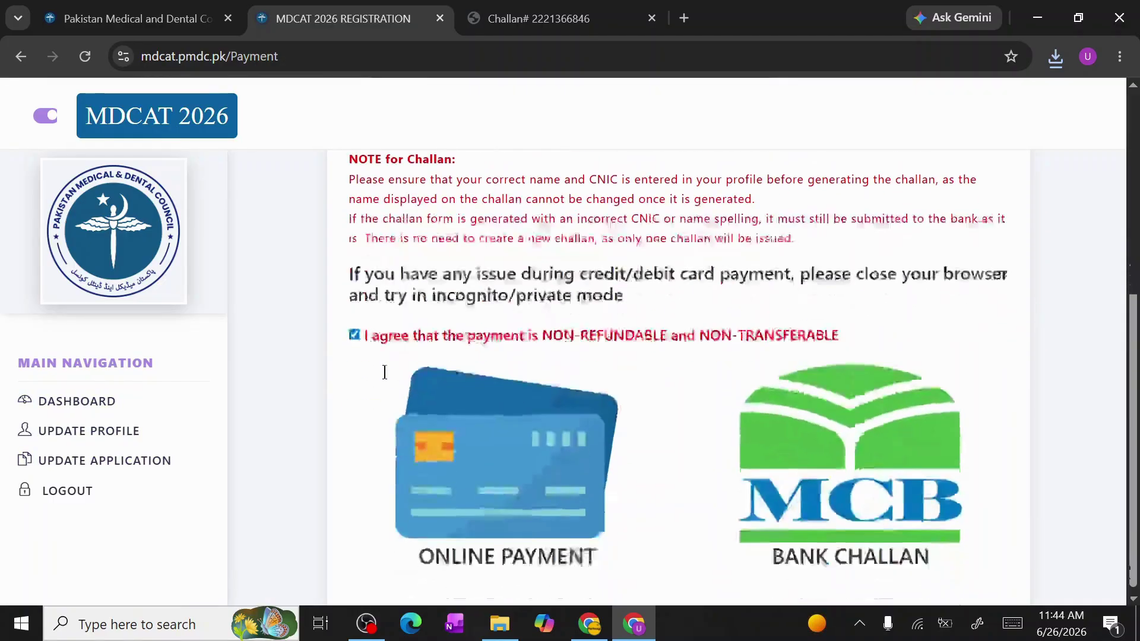
click(100, 434)
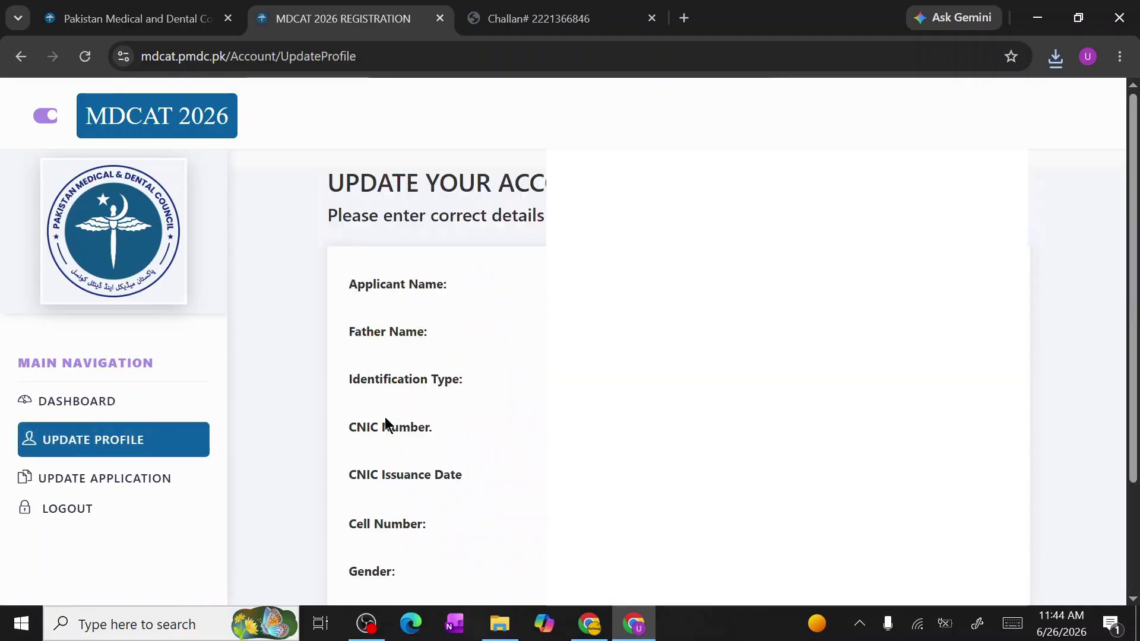
Review the submitted Update Your Application form, then go back to the Dashboard
scroll(386, 423, down, 1)
scroll(385, 423, down, 2)
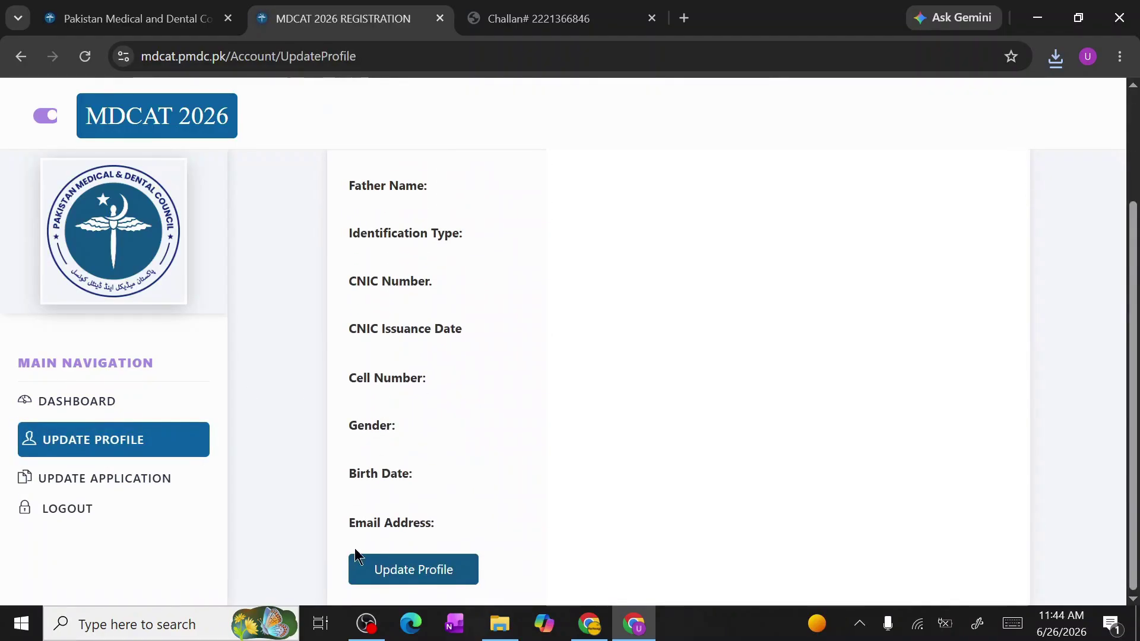
click(111, 481)
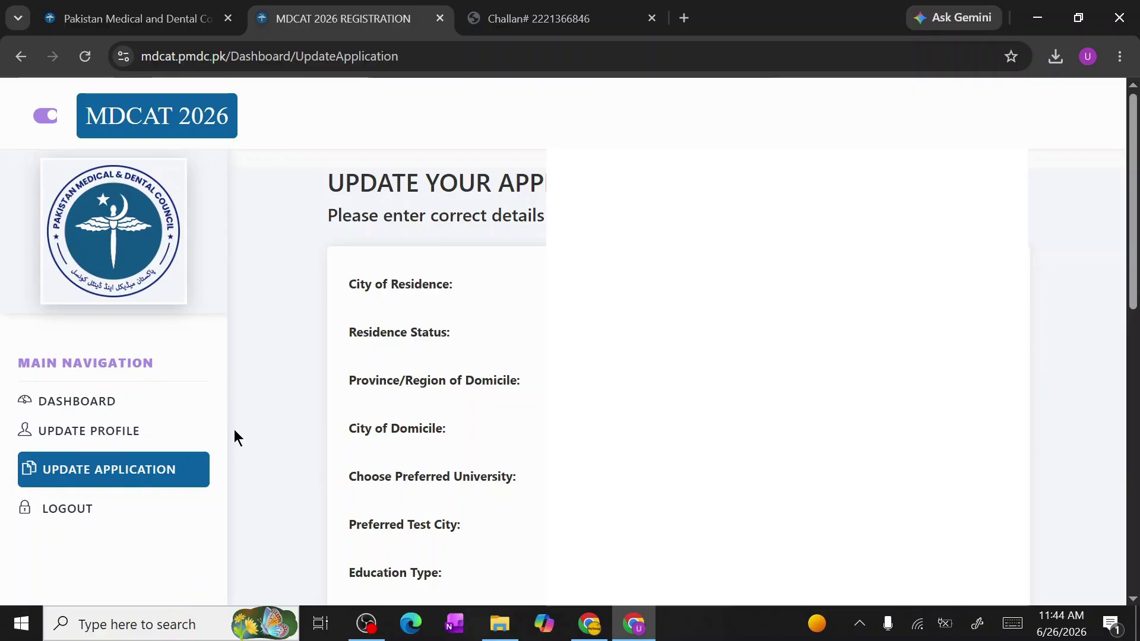
click(98, 406)
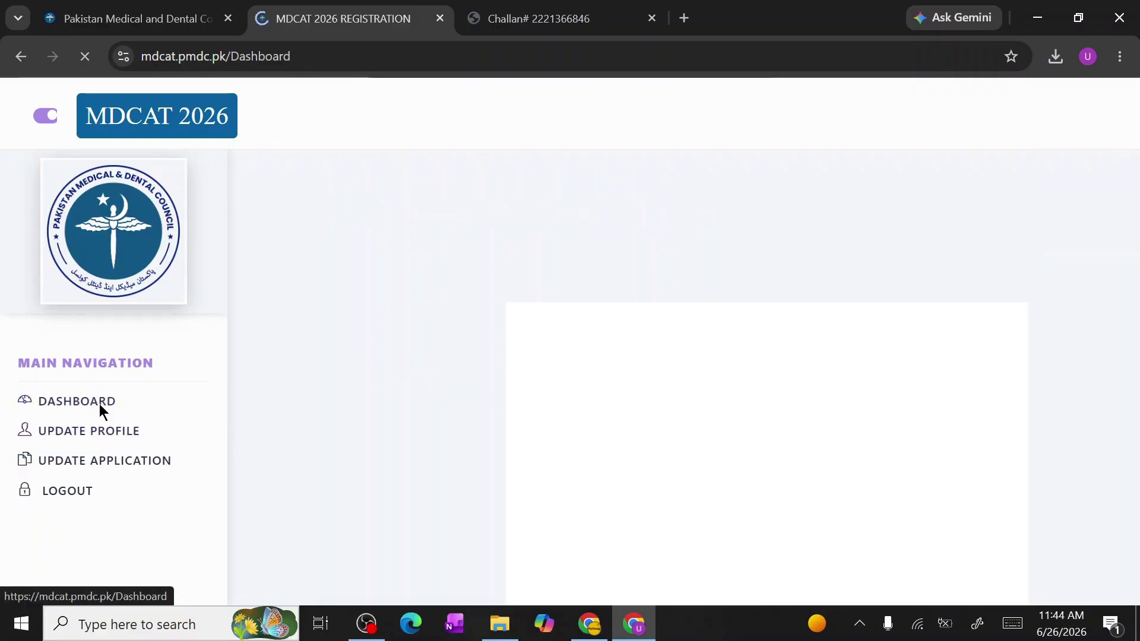